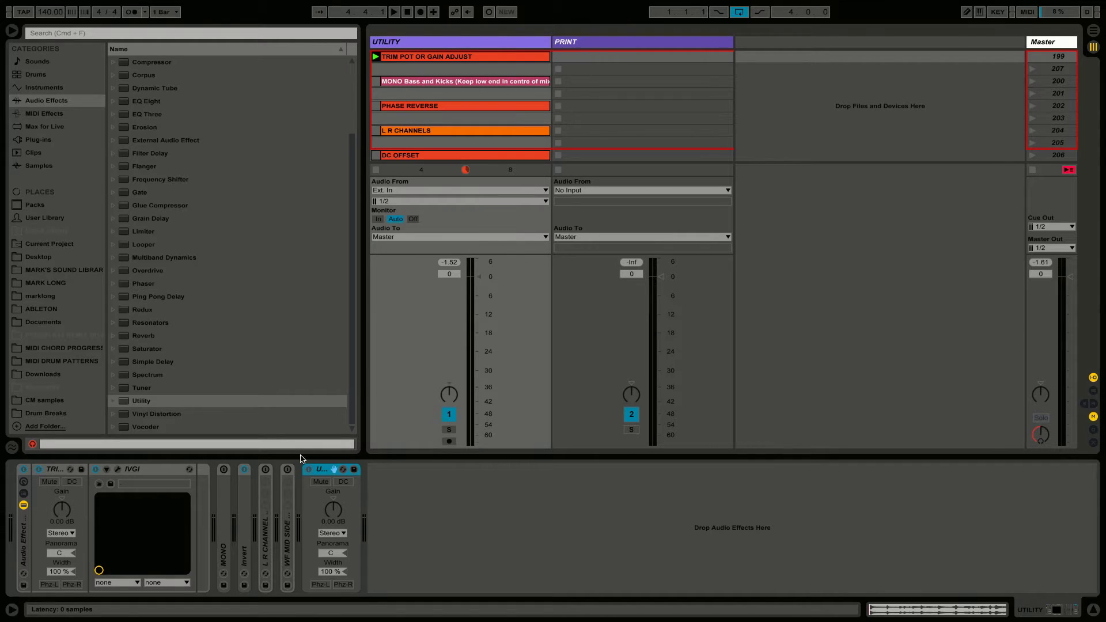
Delete the last Utility device from the UTILITY track's chain and select the trim Utility at its start
key(Delete)
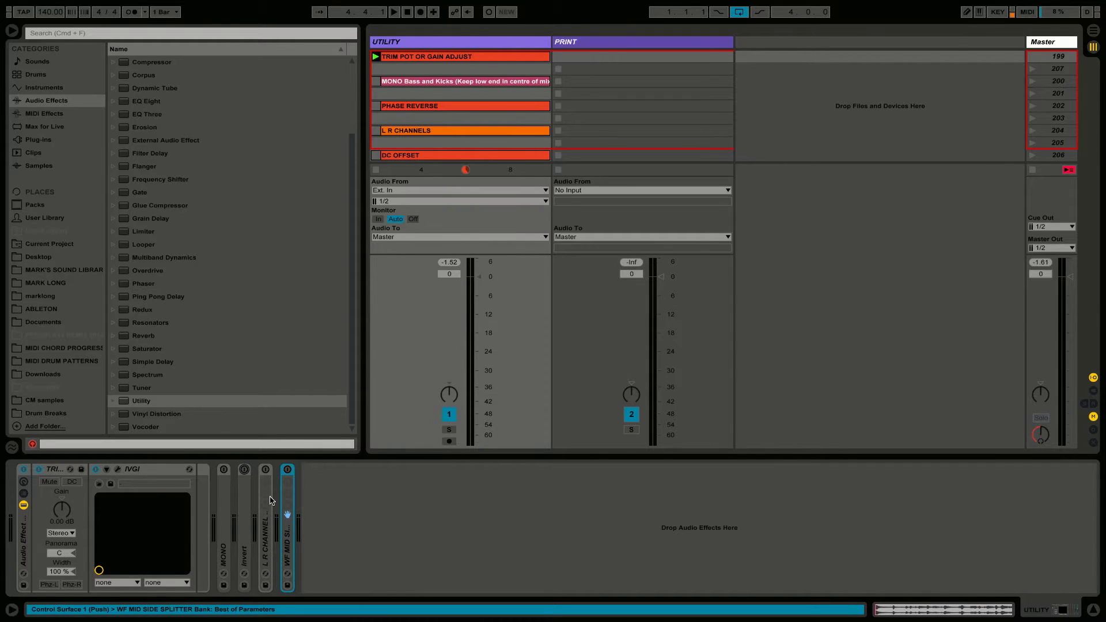
click(55, 471)
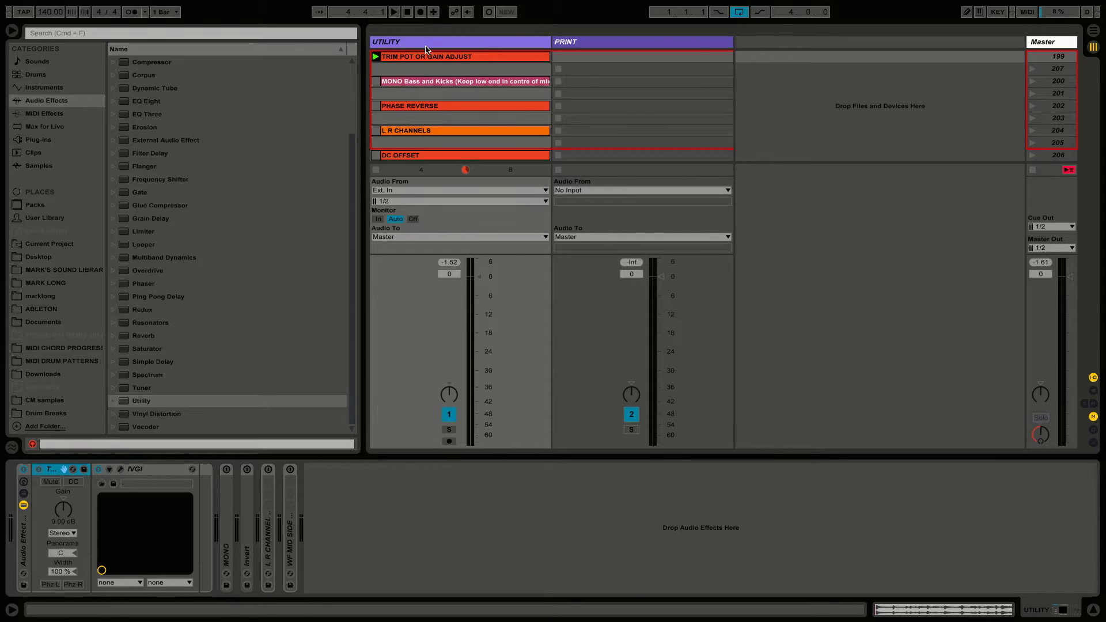
Play the TRIM POT OR GAIN ADJUST scene, view the clip's waveform and hide the detail view
click(1035, 60)
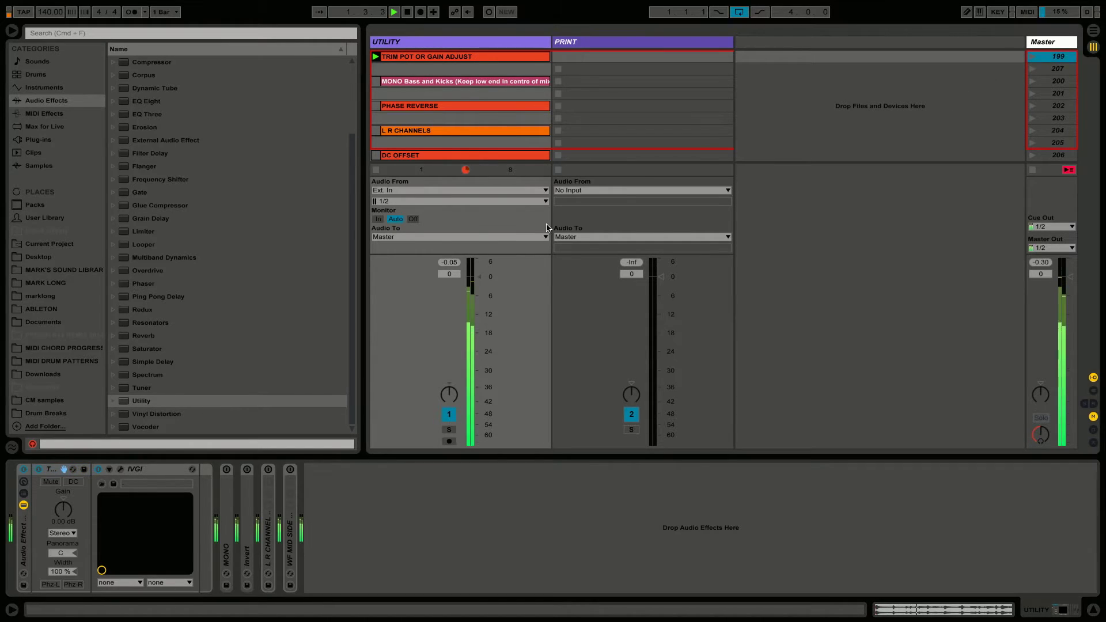
click(421, 56)
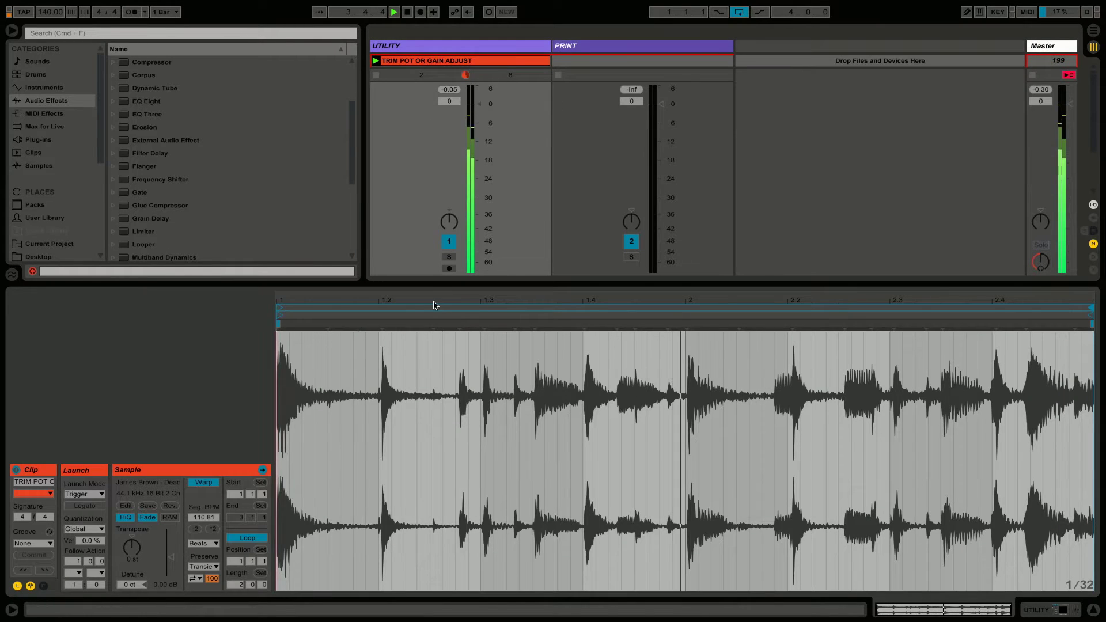
key(super+alt+l)
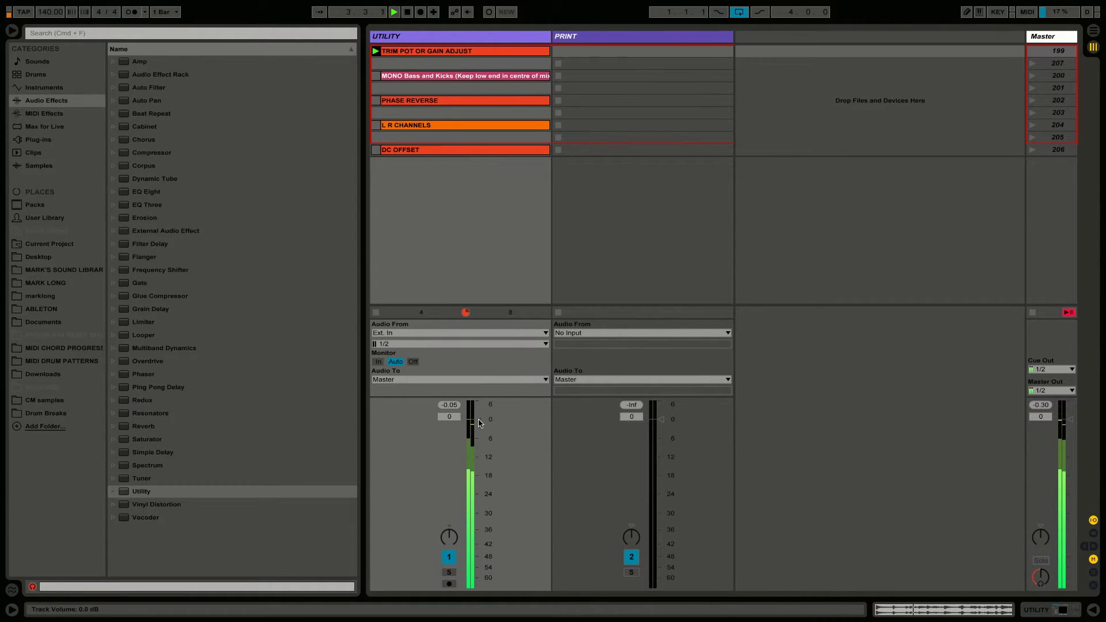
Try the UTILITY track volume at -0.4 dB and reset it to 0
mouse_move(479, 419)
mouse_down()
mouse_move(479, 474)
mouse_move(478, 421)
mouse_up()
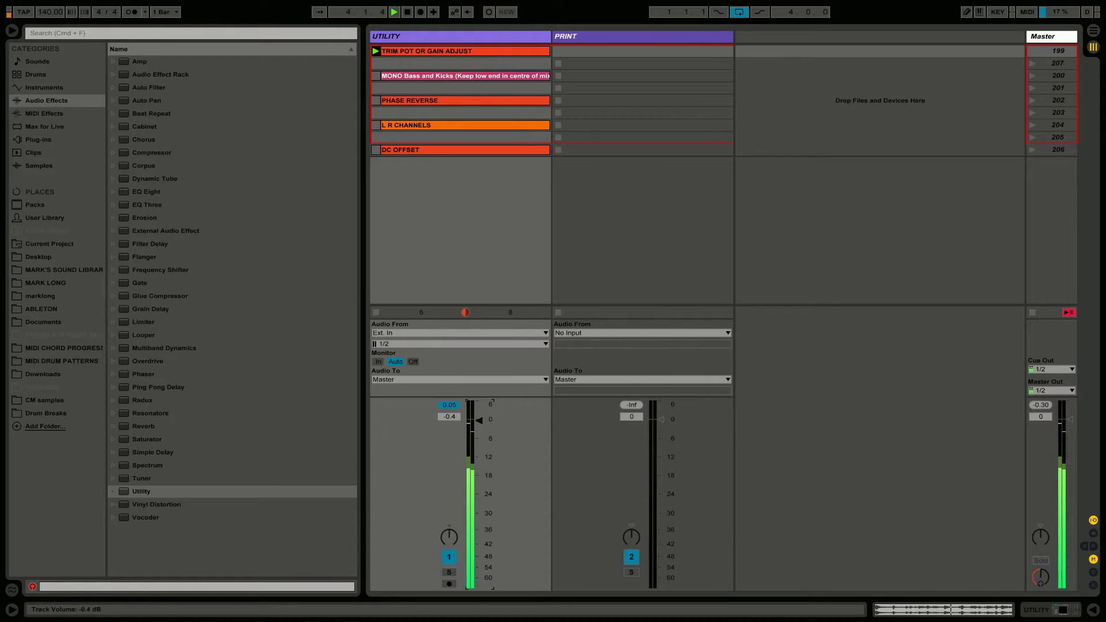
click(449, 417)
text(0)
key(Return)
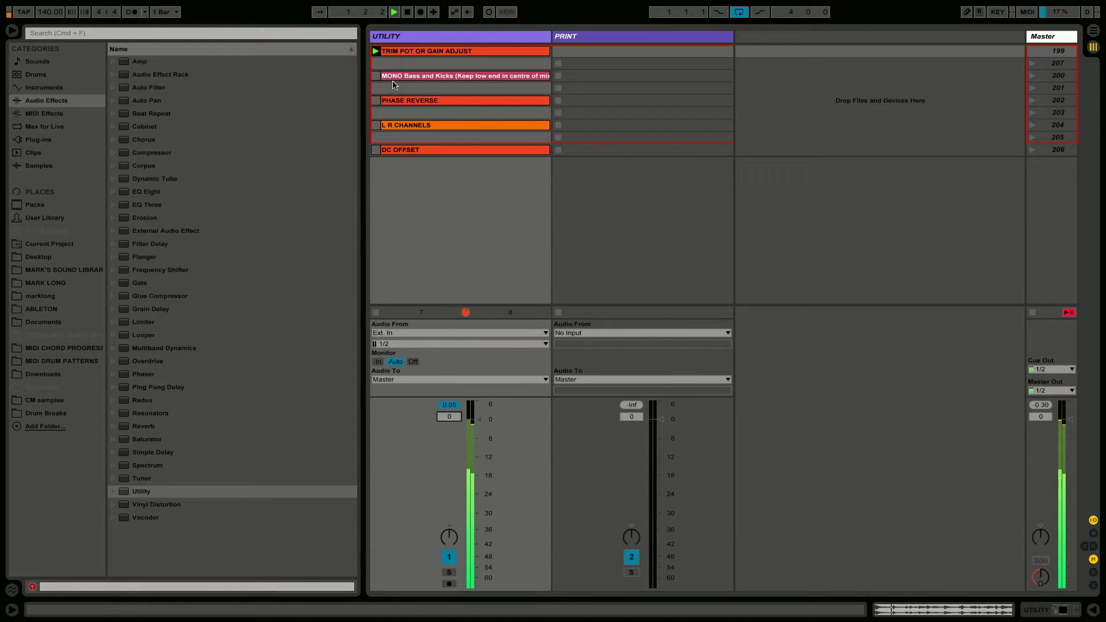
Show the device chain of the UTILITY track
click(415, 37)
double_click(414, 37)
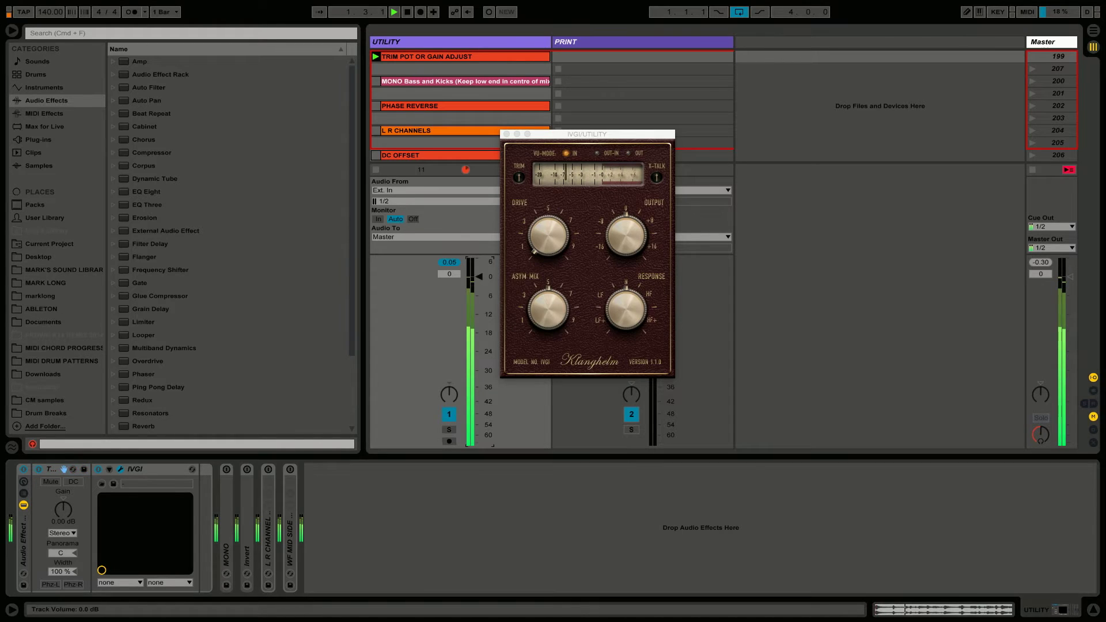
Sweep the UTILITY track volume down to -inf and back up to -1.5 dB, and reset it to 0
drag(479, 340, 478, 444)
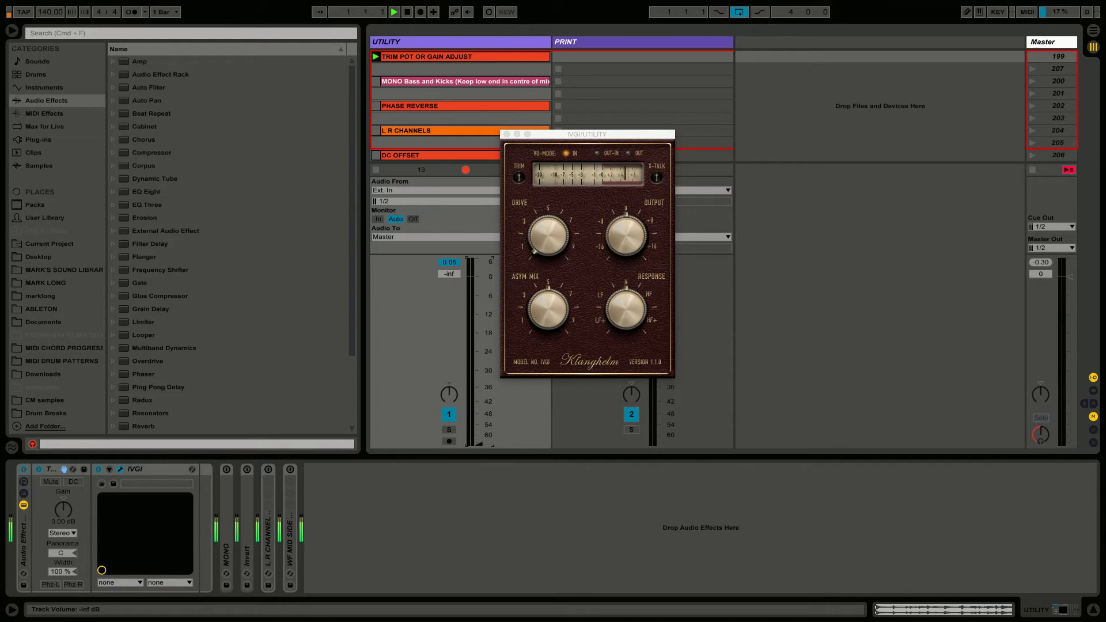
drag(479, 364, 479, 274)
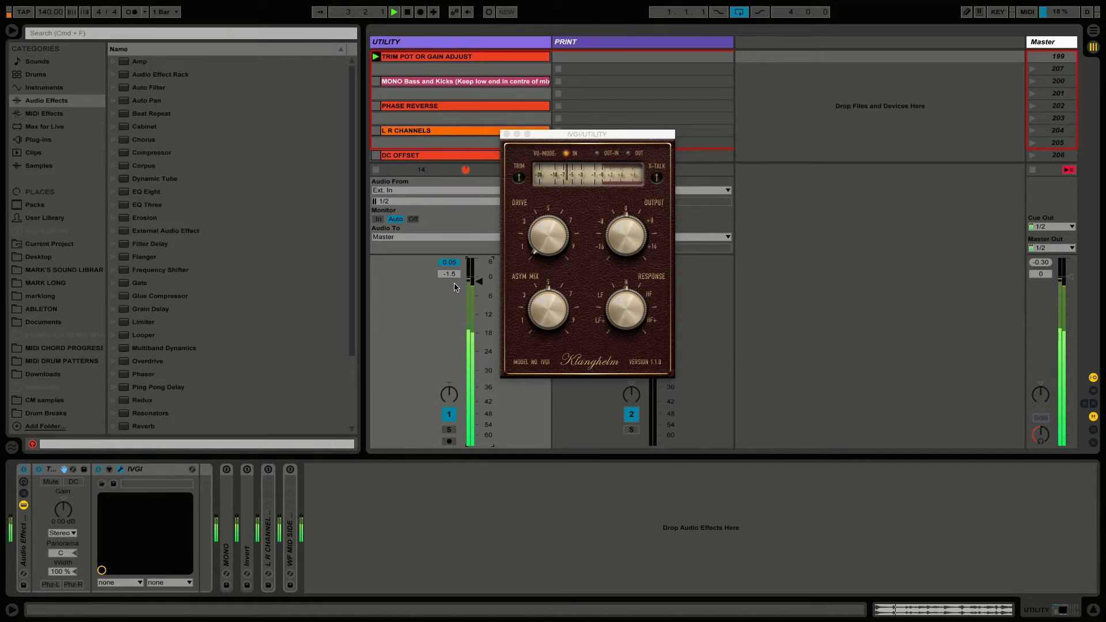
text(0)
key(Return)
Lower the trim Utility's gain to -5.00 dB and stop playback
drag(65, 510, 64, 535)
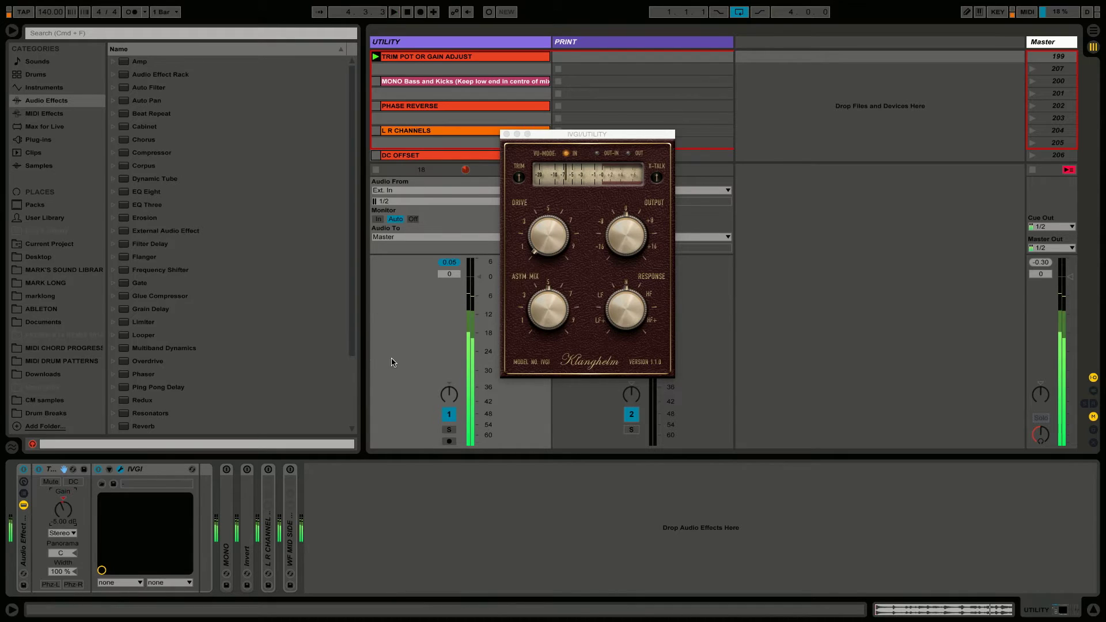
key(space)
Bypass the IVGI plug-in in the UTILITY track's chain, leaving the effect rack itself on
click(23, 469)
click(24, 469)
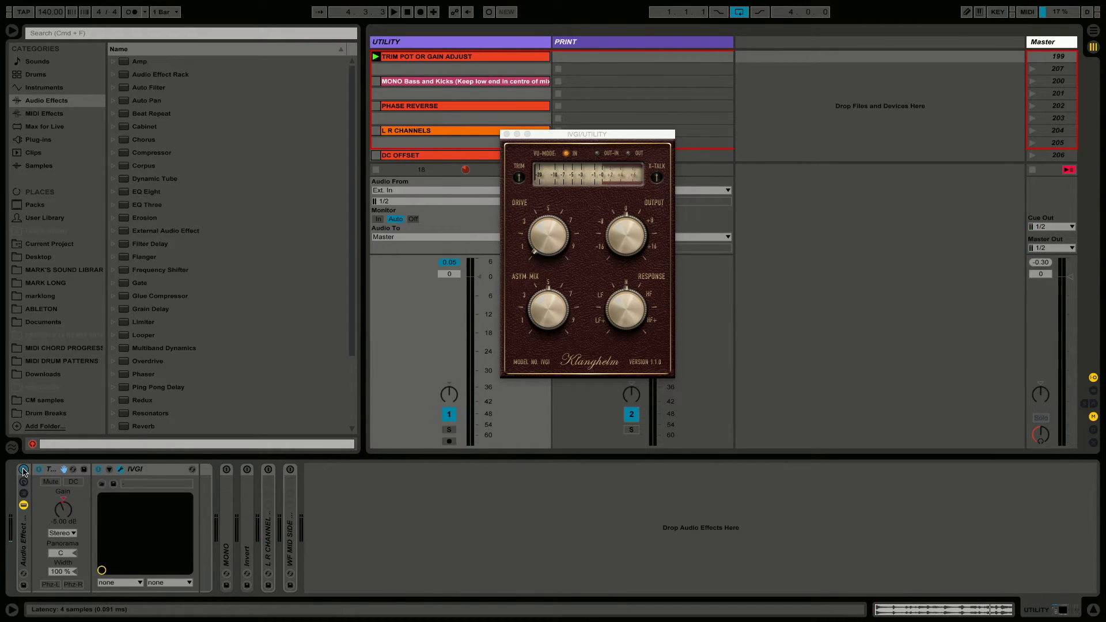
click(98, 469)
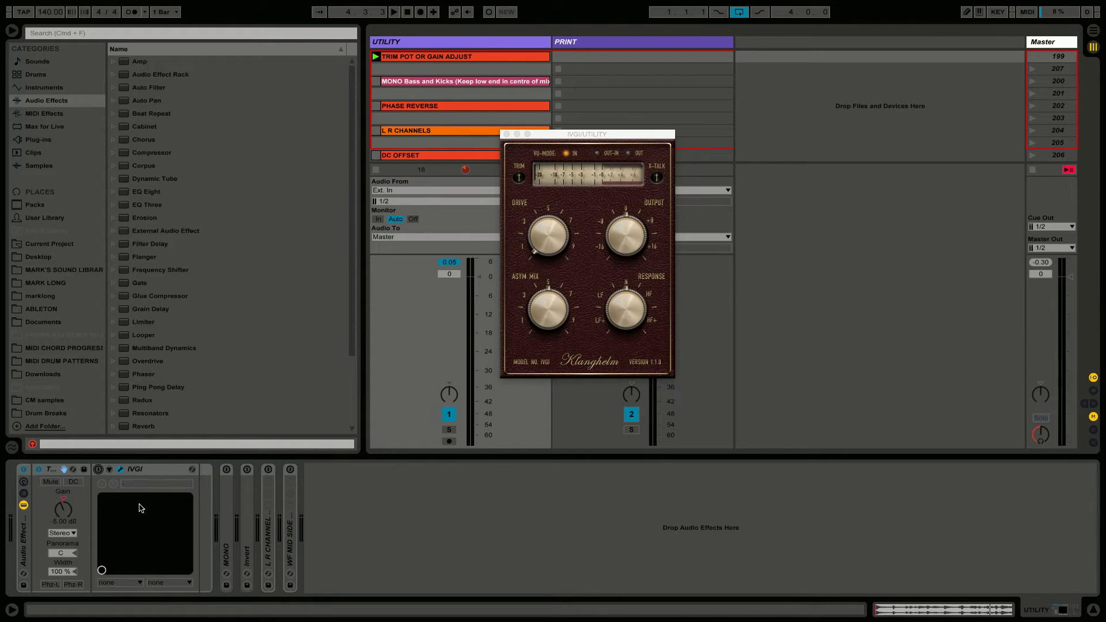
Play the MONO Bass and Kicks clip and unfold the MONO device in the UTILITY track's chain
double_click(418, 85)
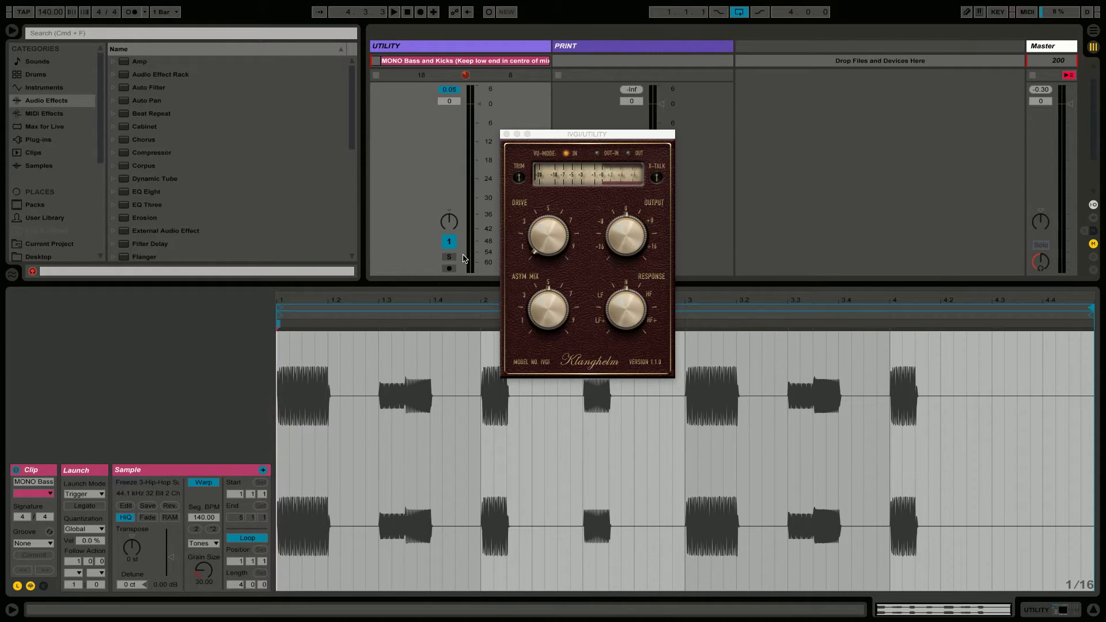
click(379, 62)
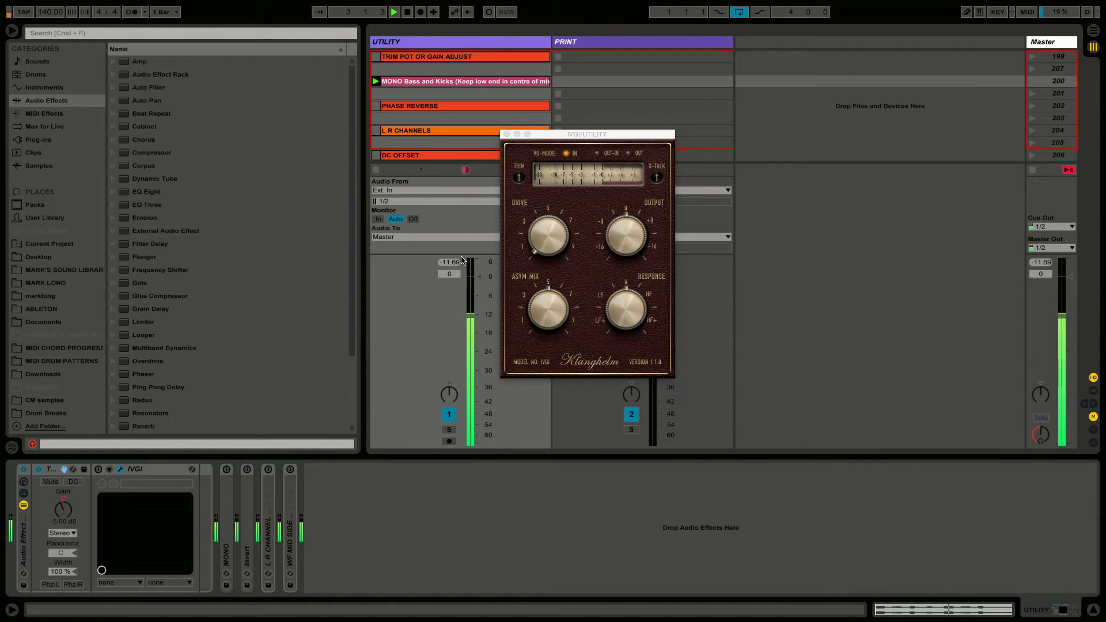
click(229, 507)
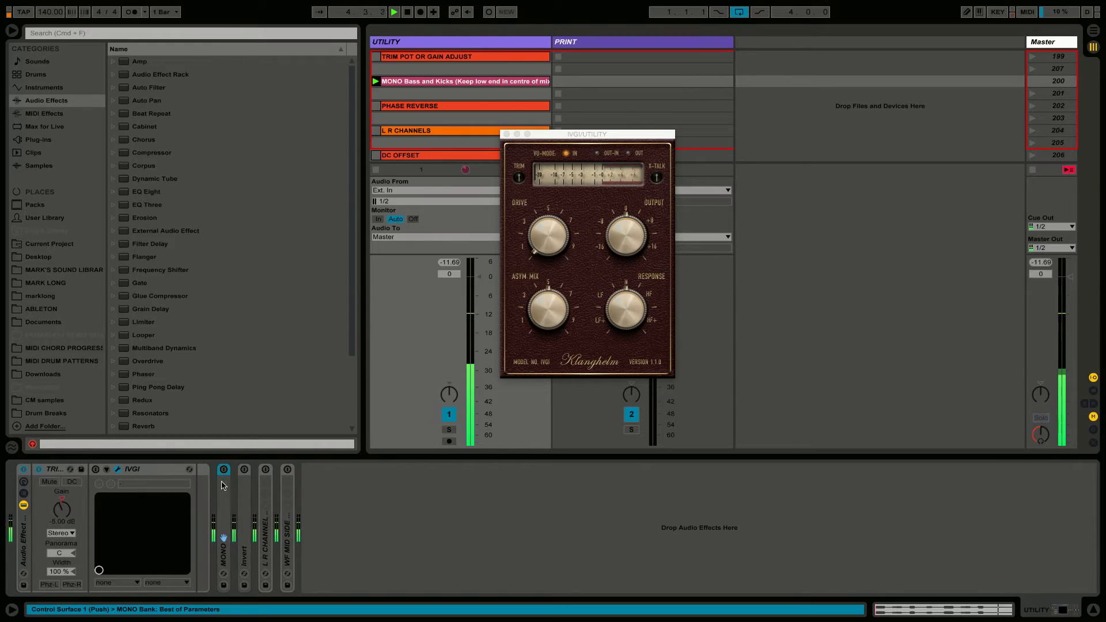
double_click(225, 498)
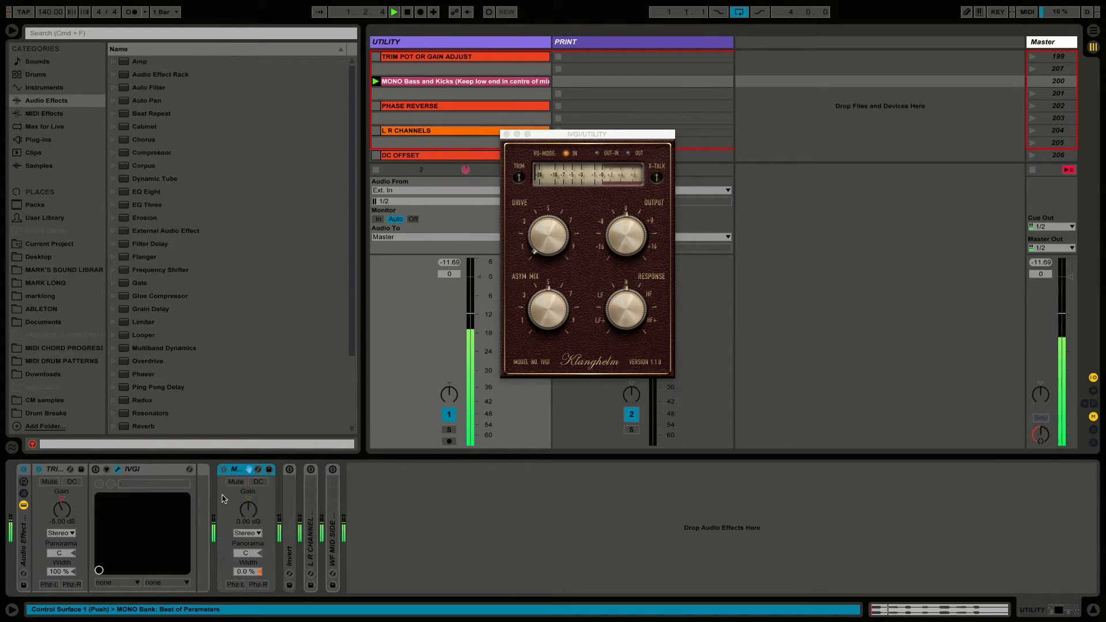
Try the MONO device's width at 36 % and reset it to 0 %
click(246, 571)
text(58)
key(Return)
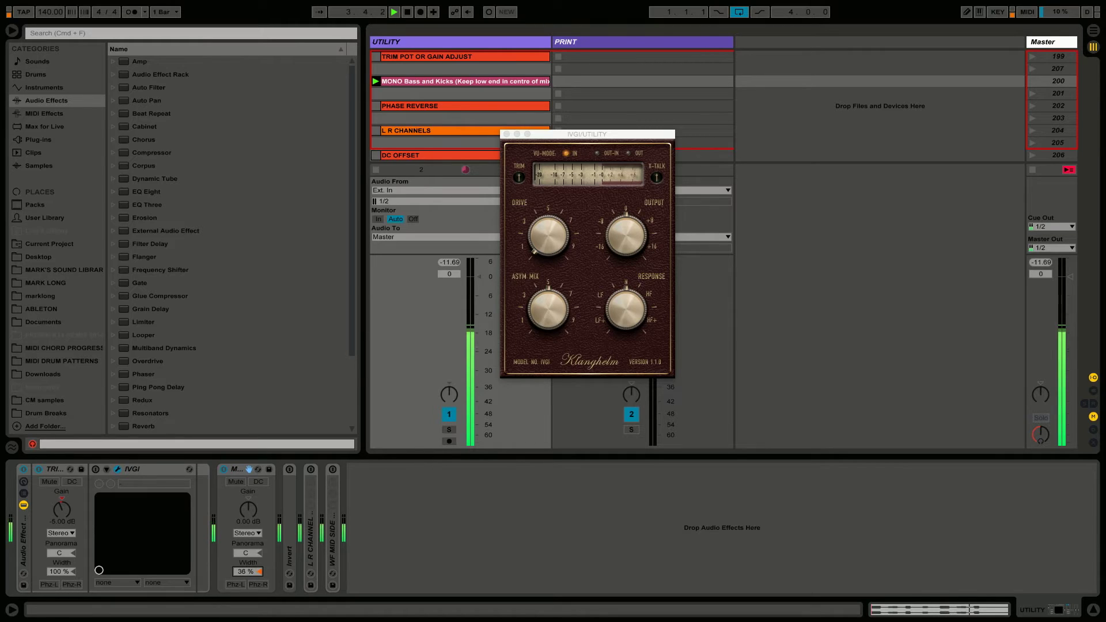
drag(246, 572, 247, 558)
text(0)
key(Return)
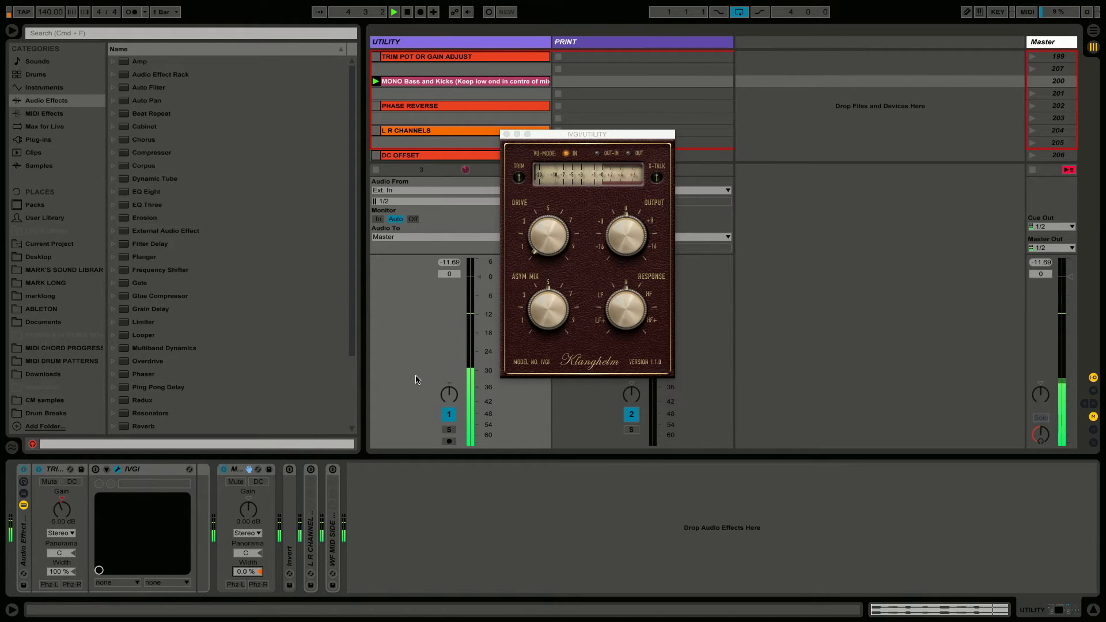
Close the IVGI plug-in window and bypass the MONO device with playback stopped
click(507, 133)
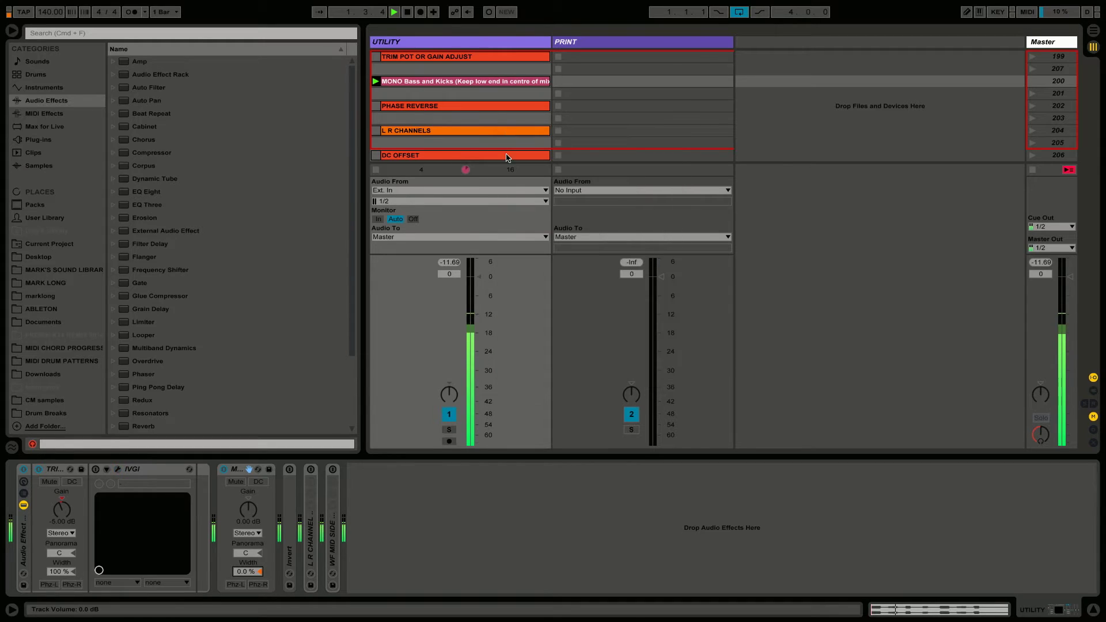
key(space)
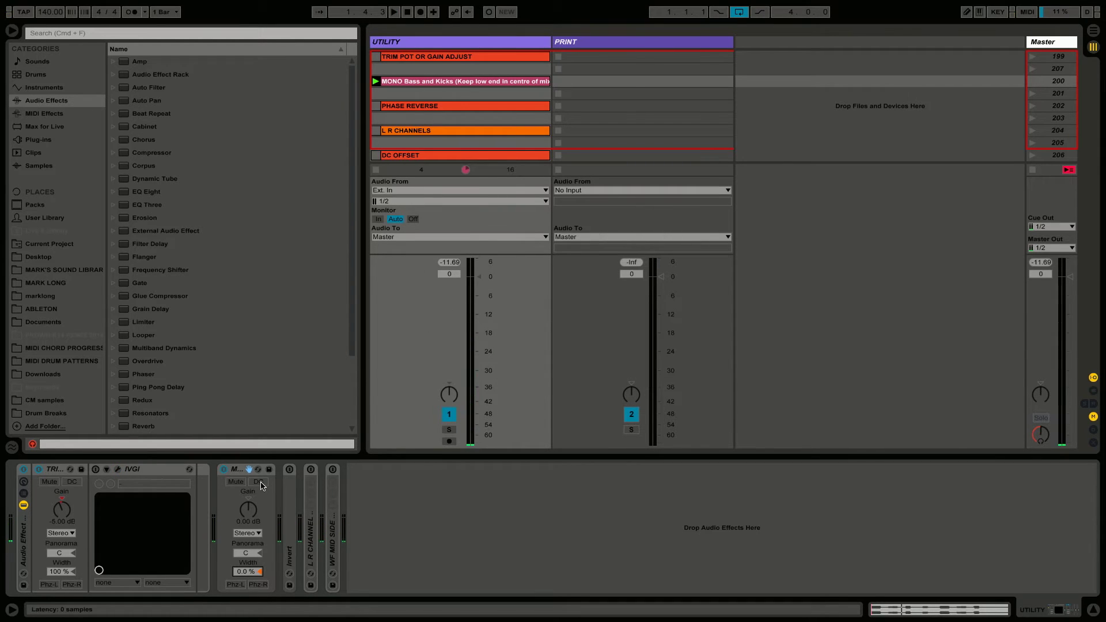
click(224, 470)
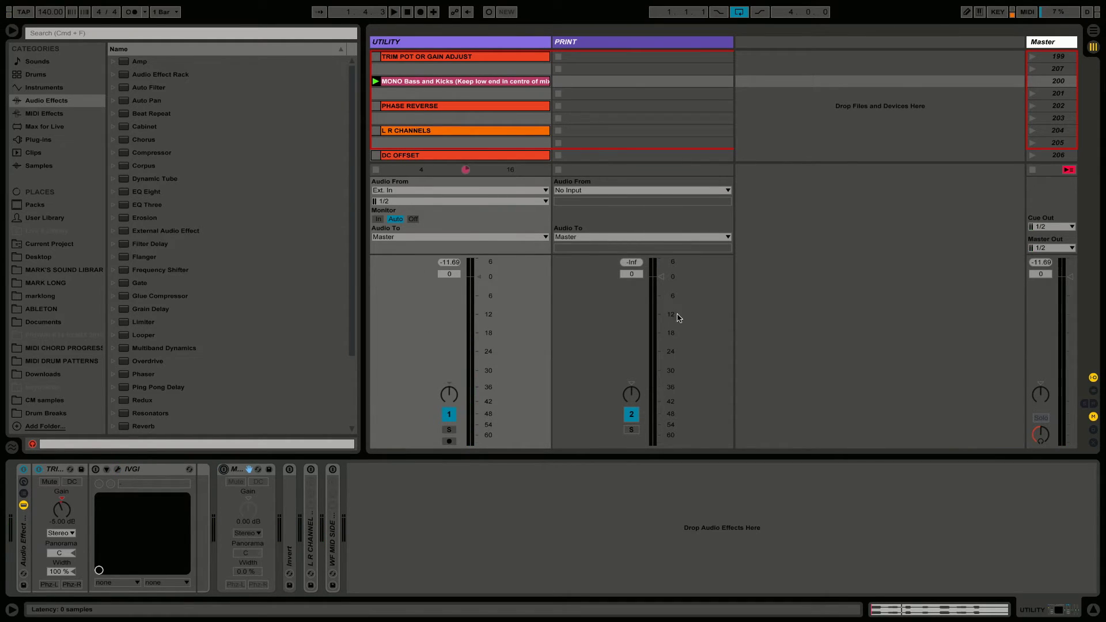
Examine the waveform at the start of the PHASE REVERSE clip in close-up
double_click(468, 107)
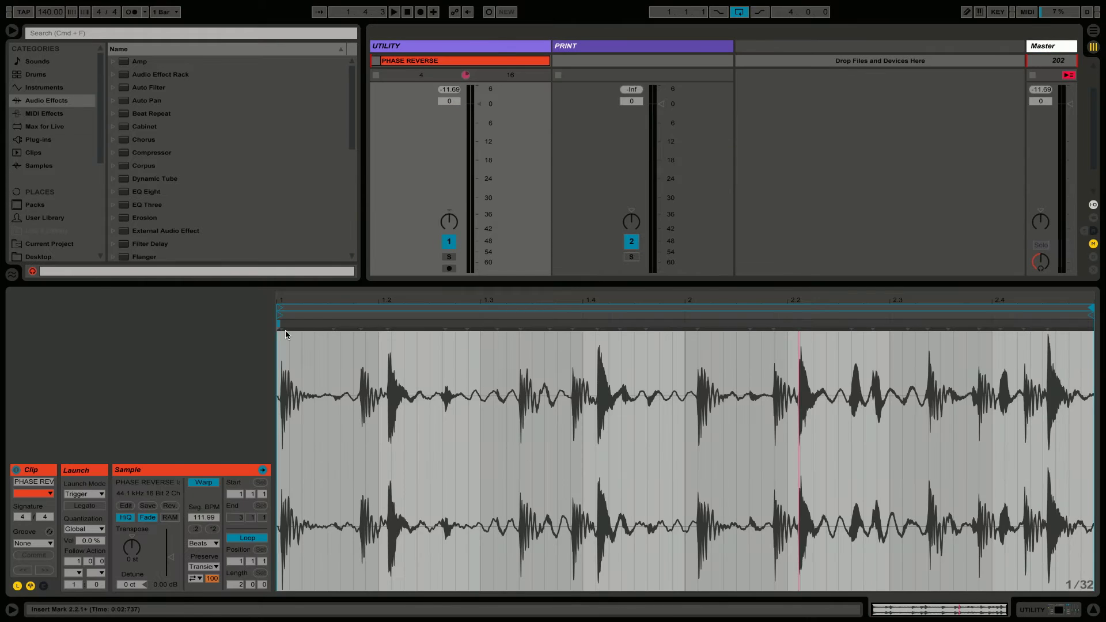
drag(279, 298, 279, 414)
drag(275, 357, 275, 380)
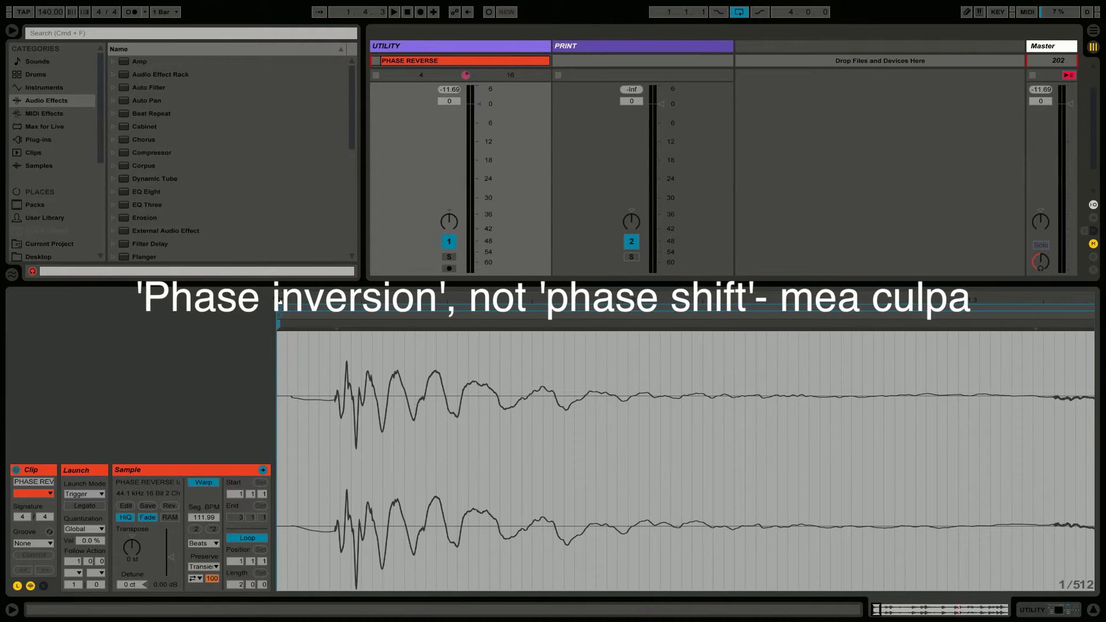
drag(300, 300, 280, 375)
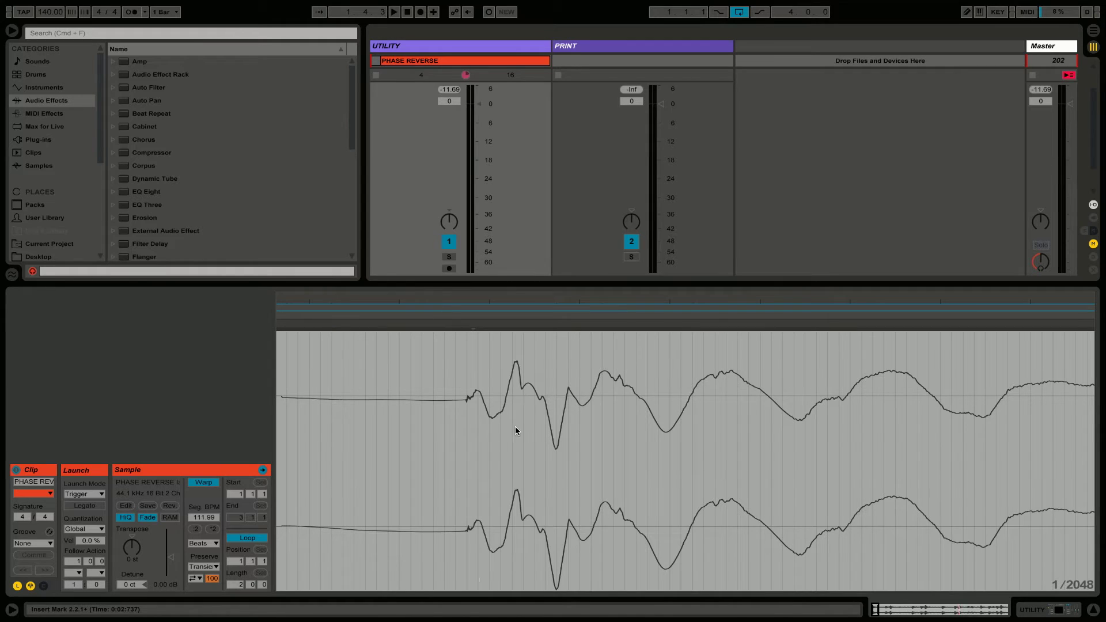
drag(511, 295, 282, 167)
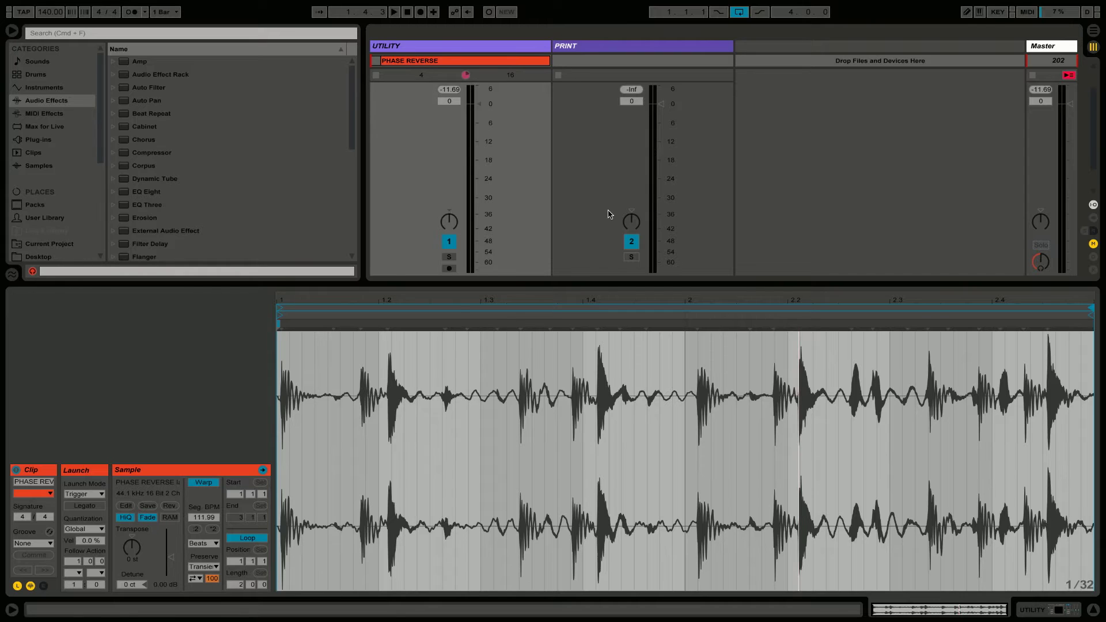
Deactivate the PRINT track, set its audio input to UTILITY and arm it for recording
click(636, 243)
key(super+alt+l)
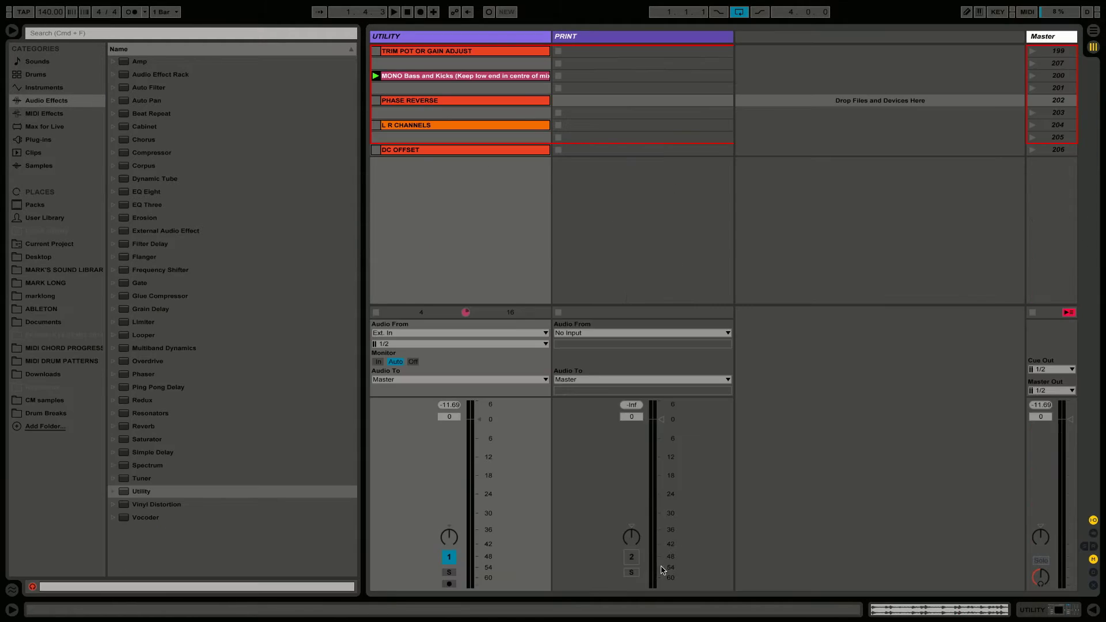
click(597, 332)
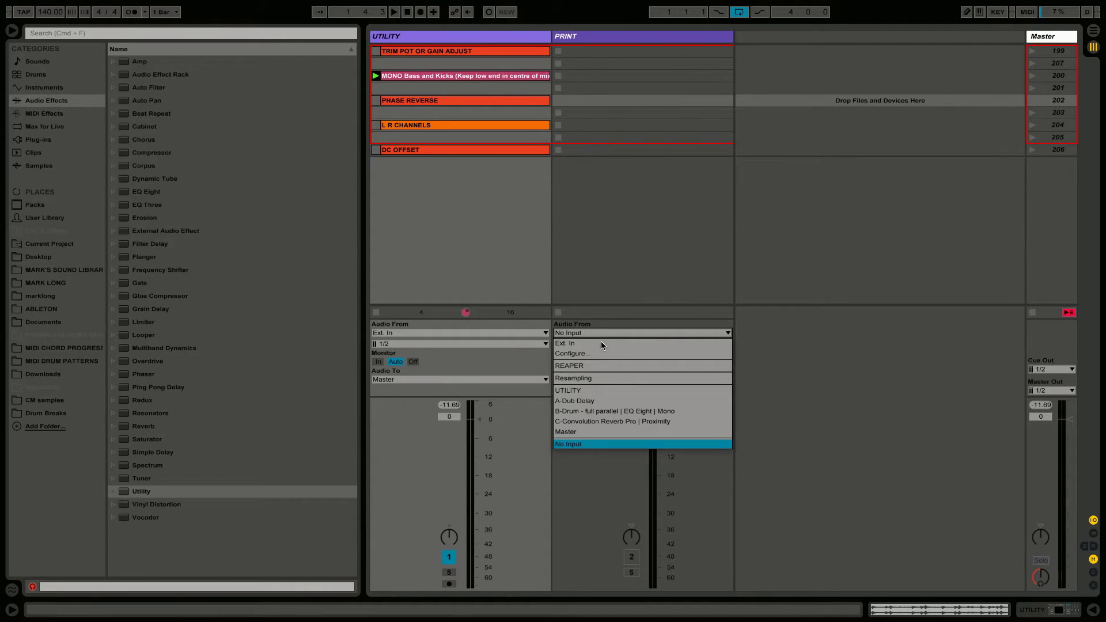
click(610, 389)
click(631, 584)
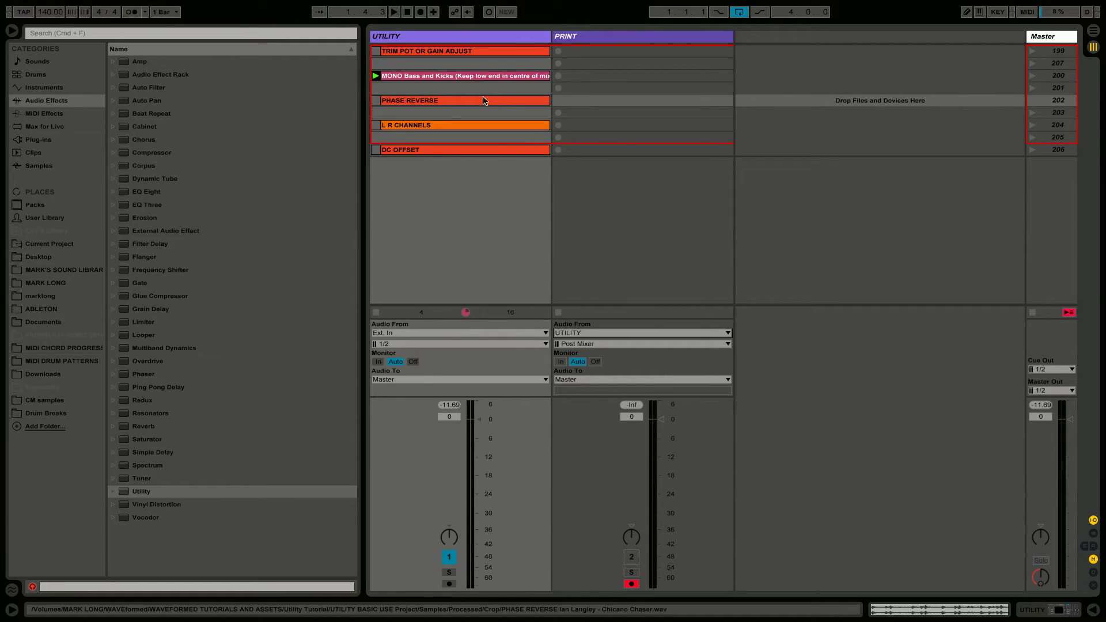
Switch on and unfold the Invert device in the UTILITY track's chain
double_click(459, 36)
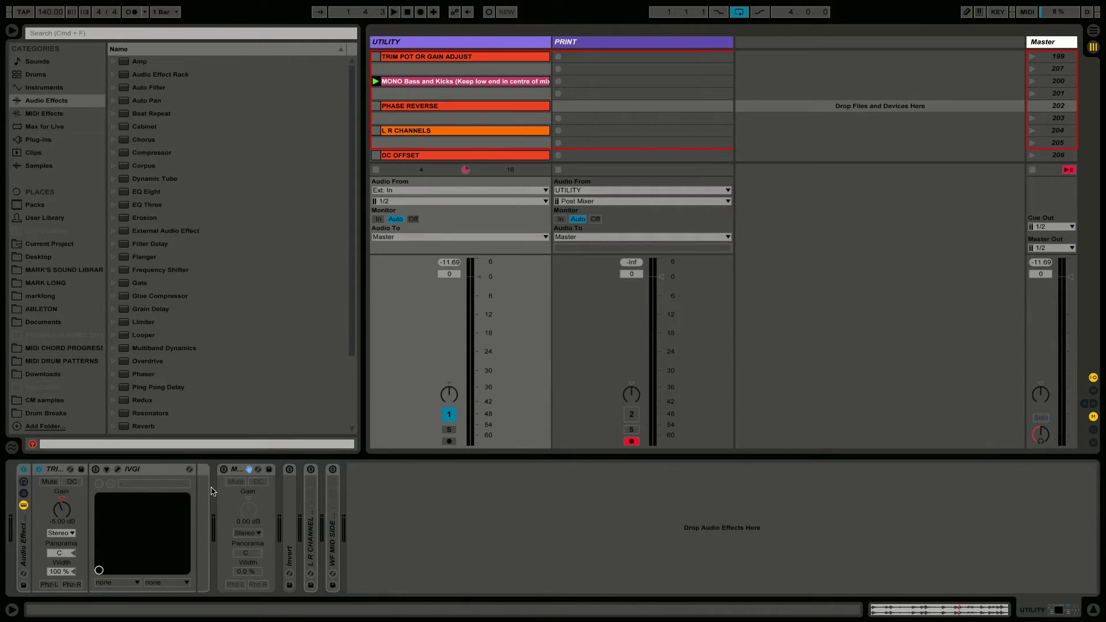
double_click(291, 471)
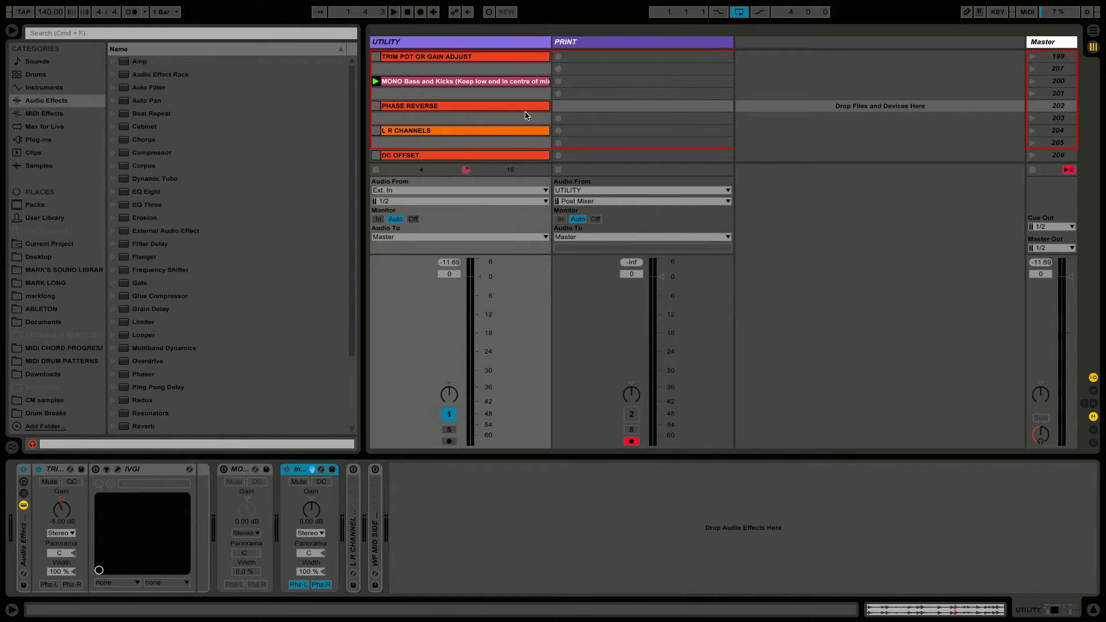
Record the phase-inverted PHASE REVERSE clip onto the PRINT track, open the new clip and stop playback
click(1032, 105)
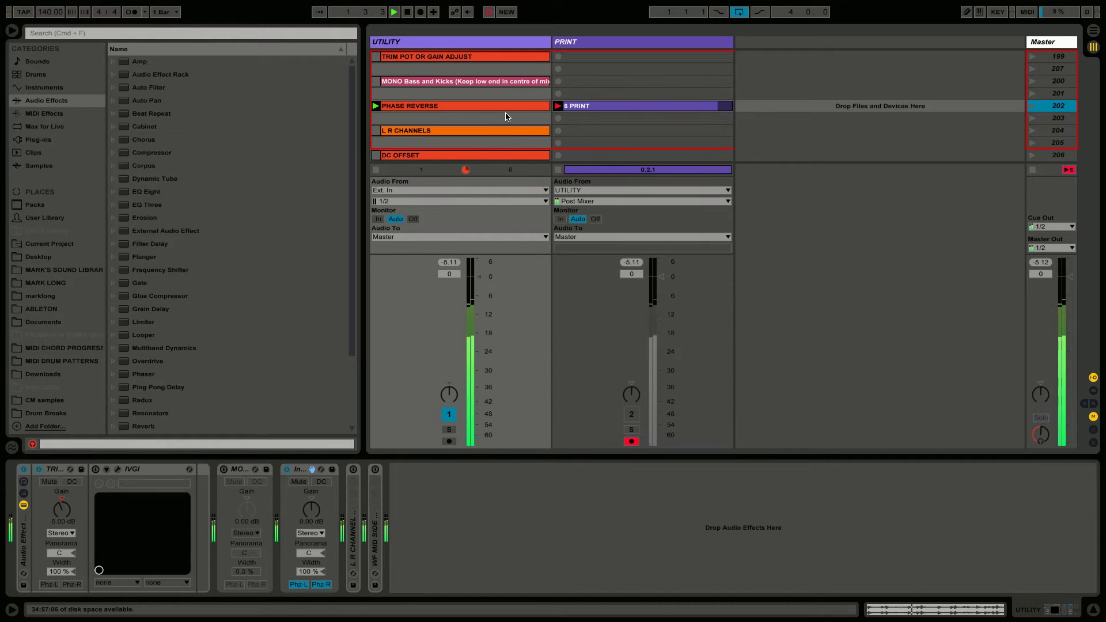
double_click(617, 107)
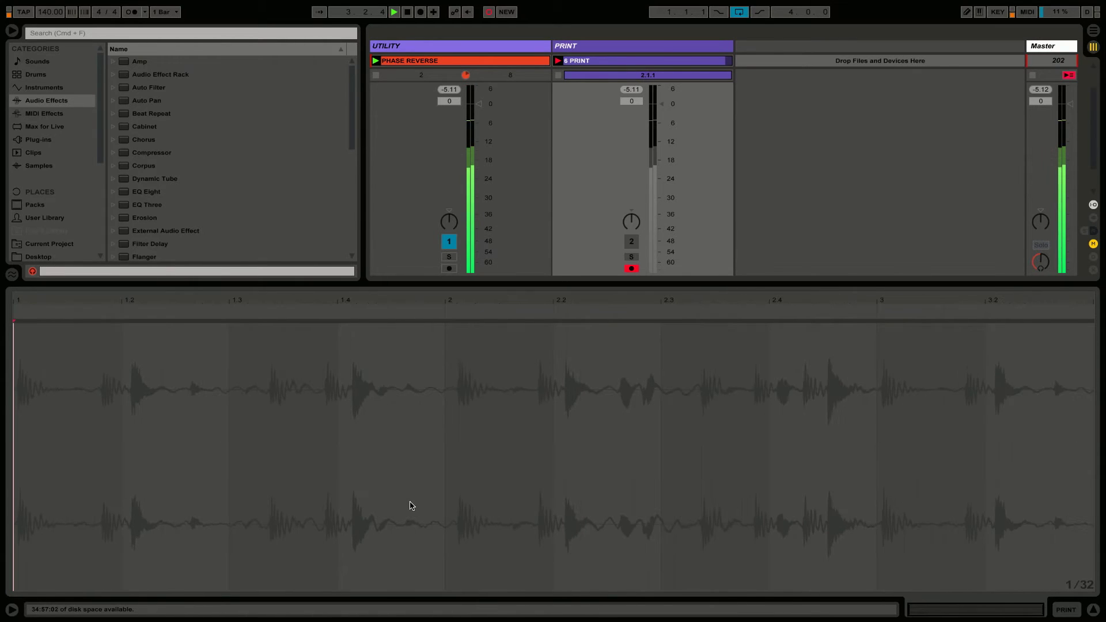
key(space)
Examine the start of the recorded PRINT clip's waveform in close-up and hide the detail view
drag(275, 298, 274, 473)
key(plus)
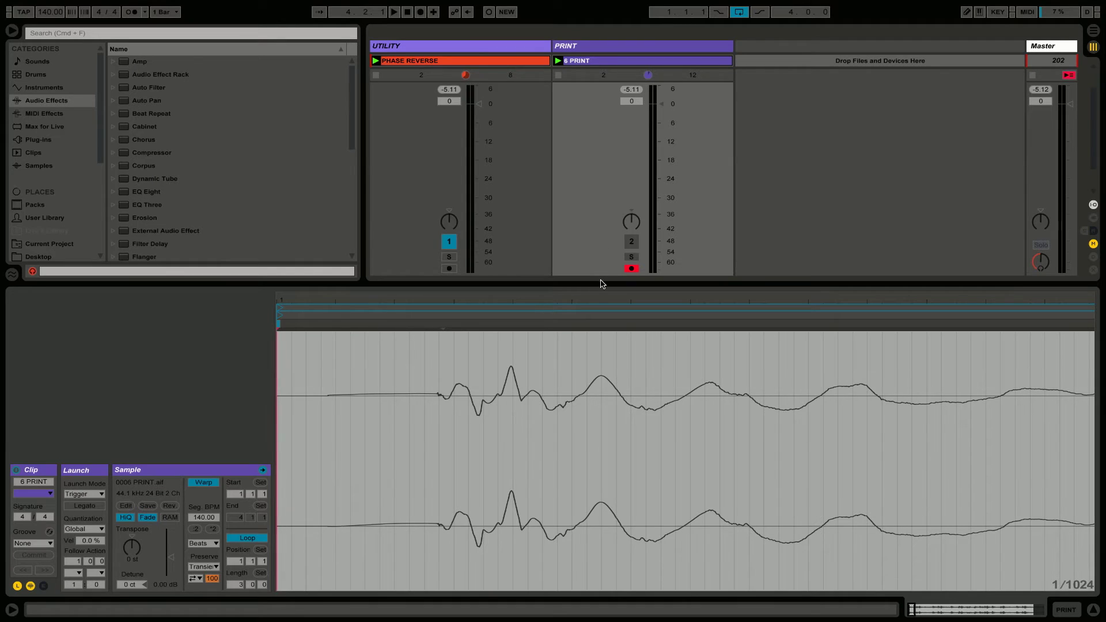
key(super+alt+l)
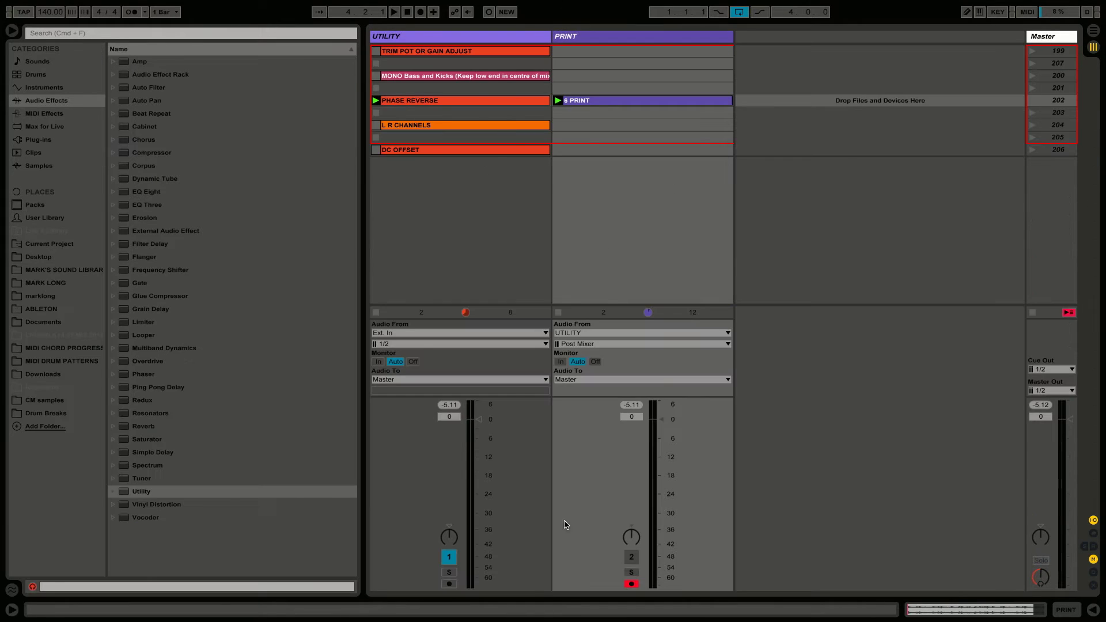
Disarm the PRINT track and move the DC OFFSET clip up to scene 204, swapping places with L R CHANNELS
click(631, 584)
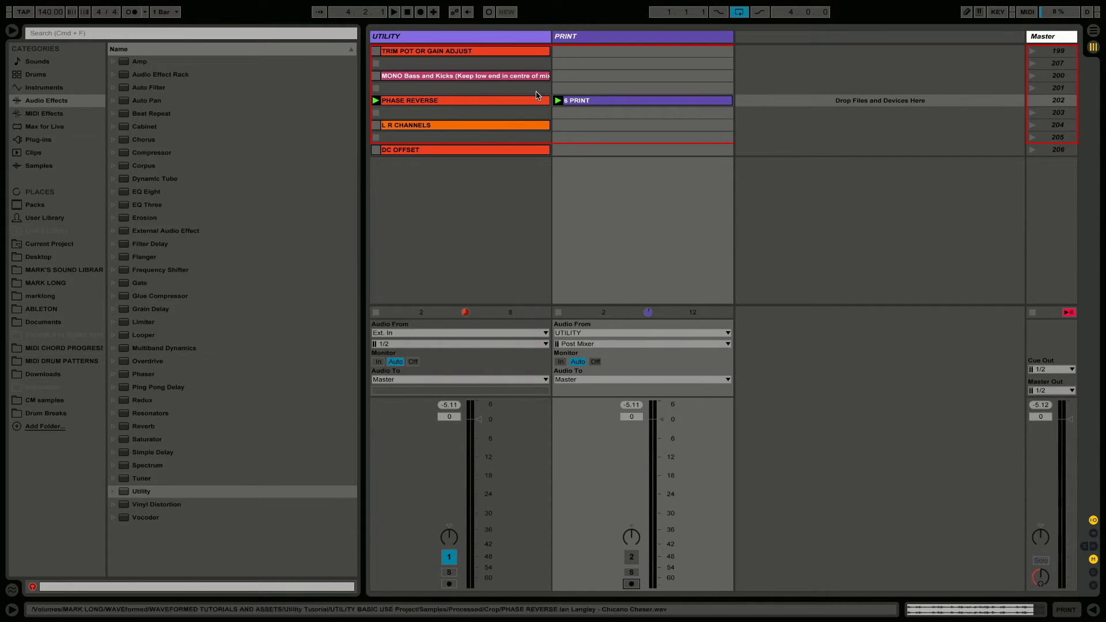
click(415, 127)
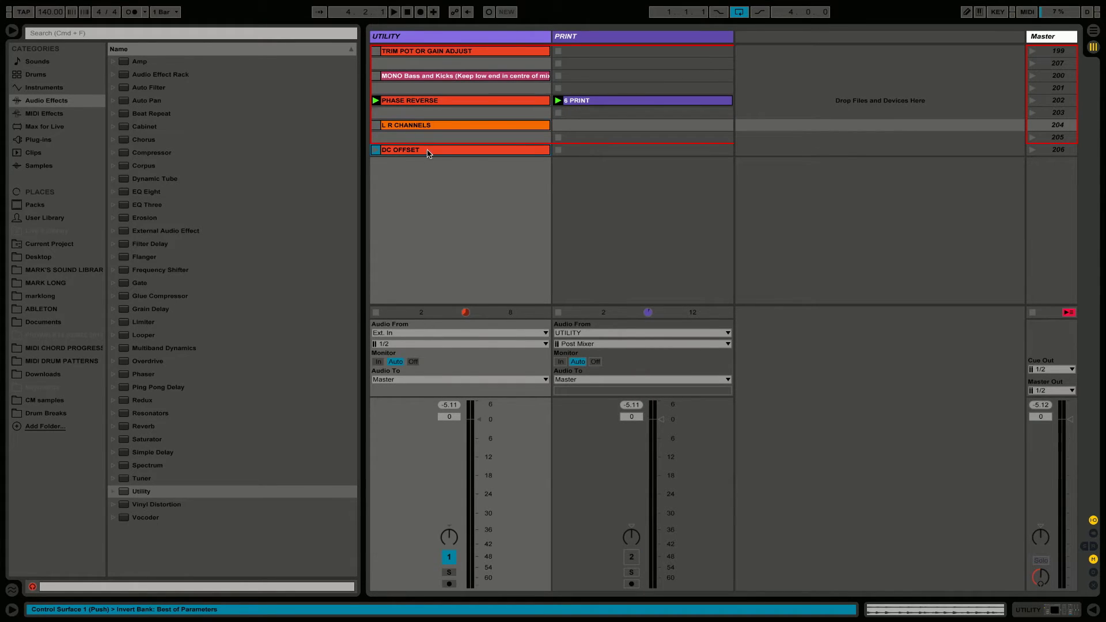
drag(429, 153, 417, 123)
Show the UTILITY track's devices and turn off left and right phase inversion on the Invert device, leaving its DC filter off
double_click(419, 37)
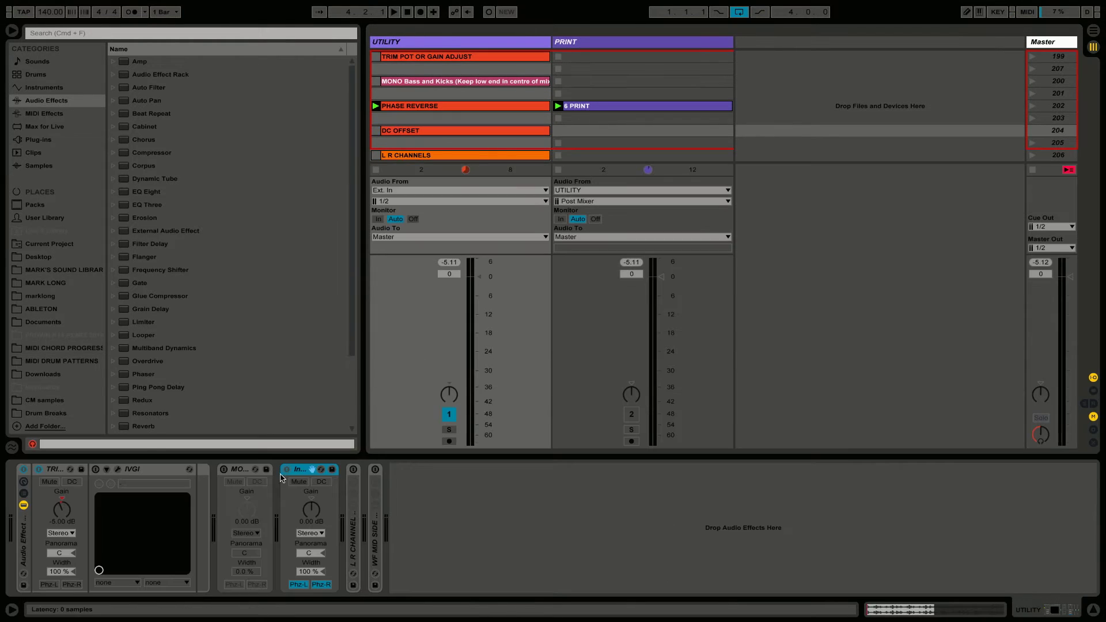
click(299, 585)
click(320, 584)
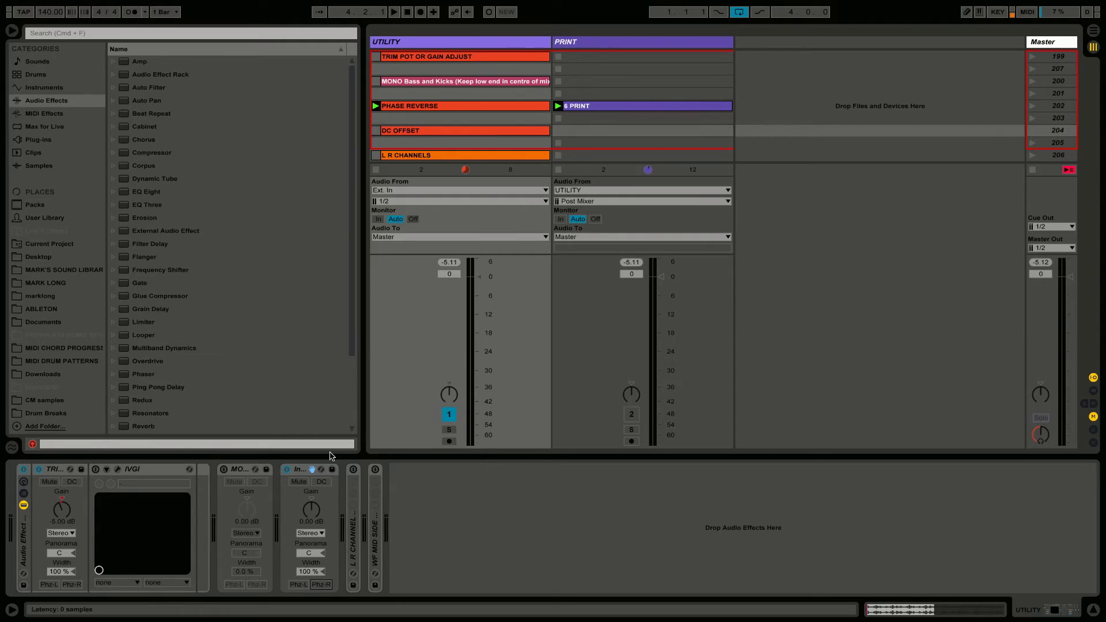
click(320, 483)
click(326, 484)
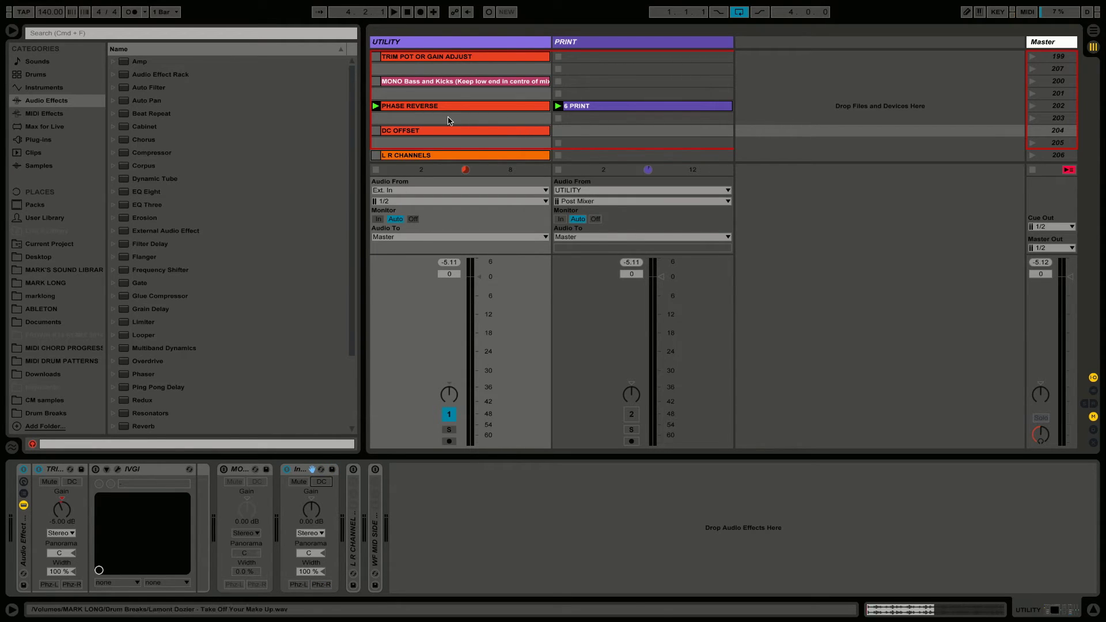
Examine the DC OFFSET clip's waveform against the centre line in an enlarged detail view, and hide that view
double_click(427, 132)
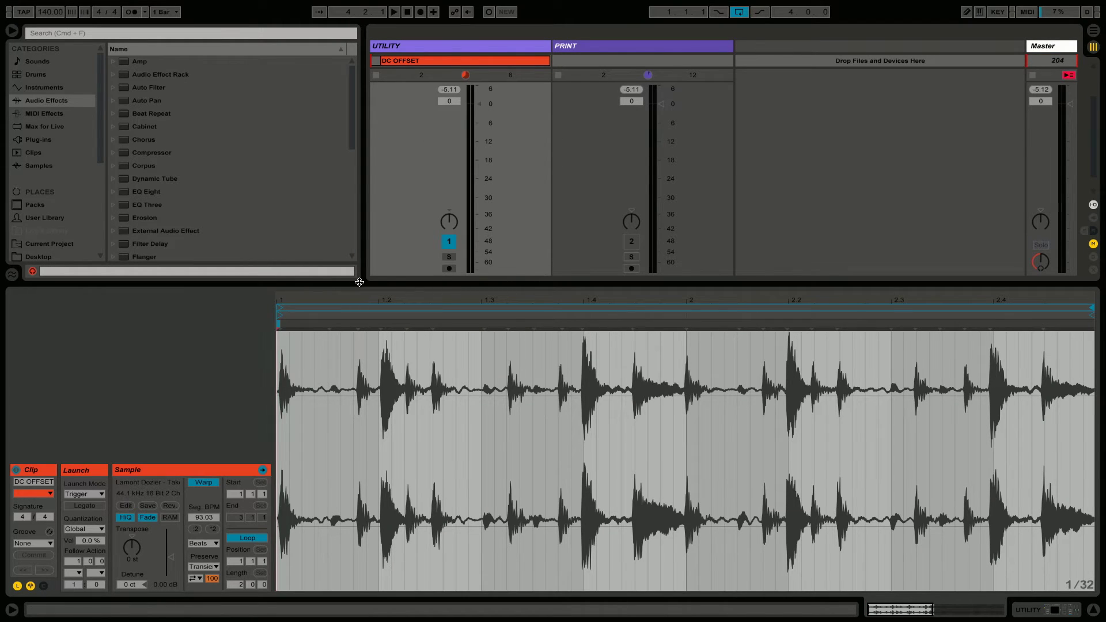
drag(360, 283, 377, 160)
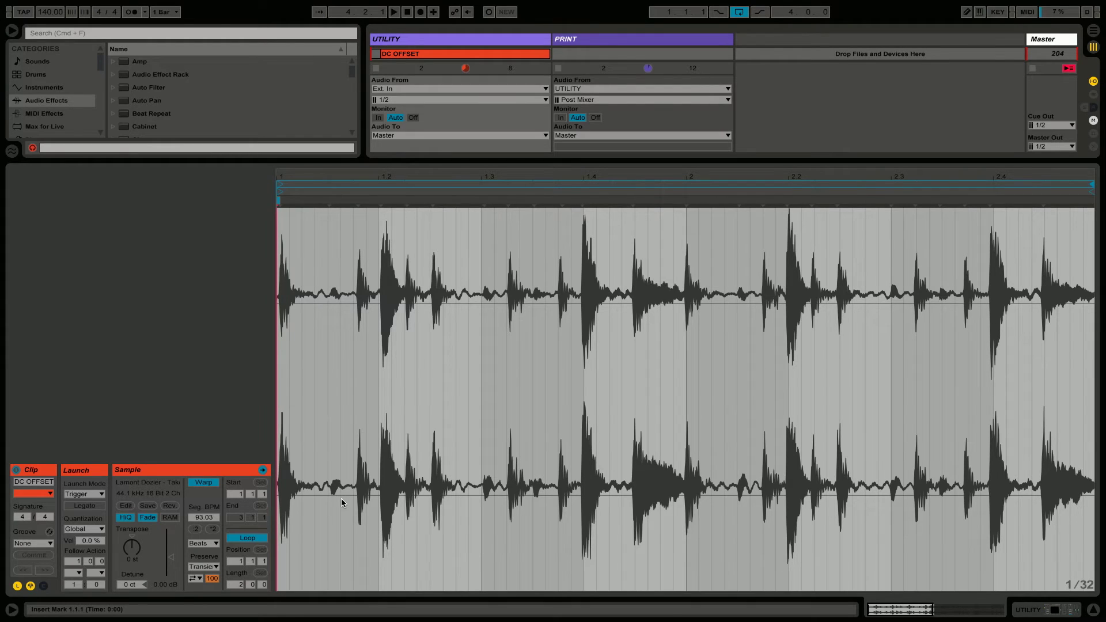
double_click(519, 160)
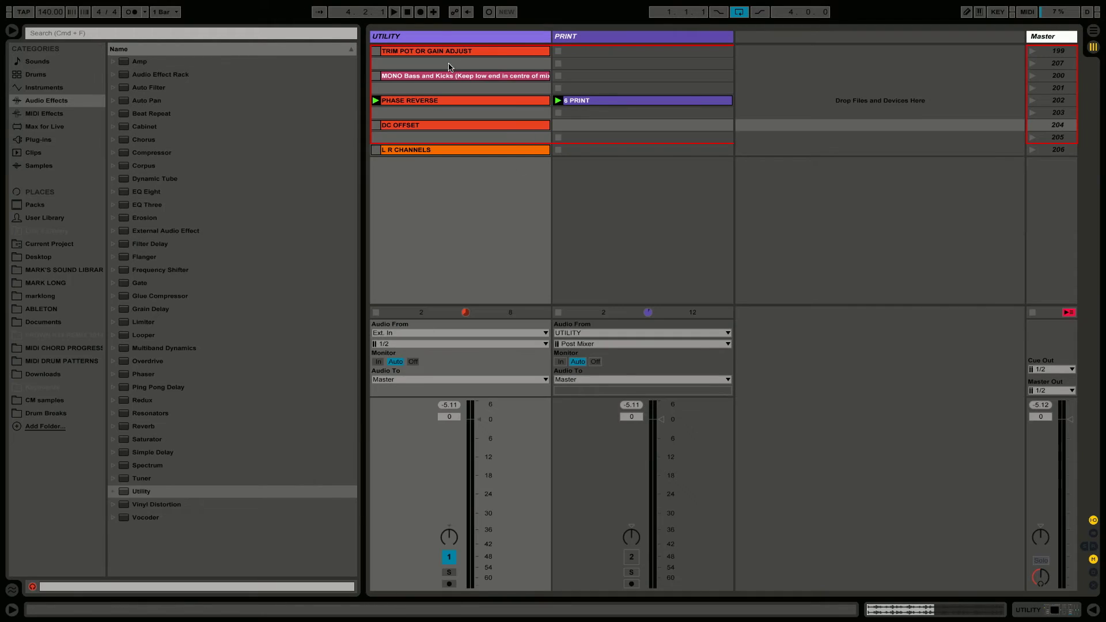
Enable the DC filter on the Invert device in the UTILITY track's chain
click(427, 36)
key(super+alt+l)
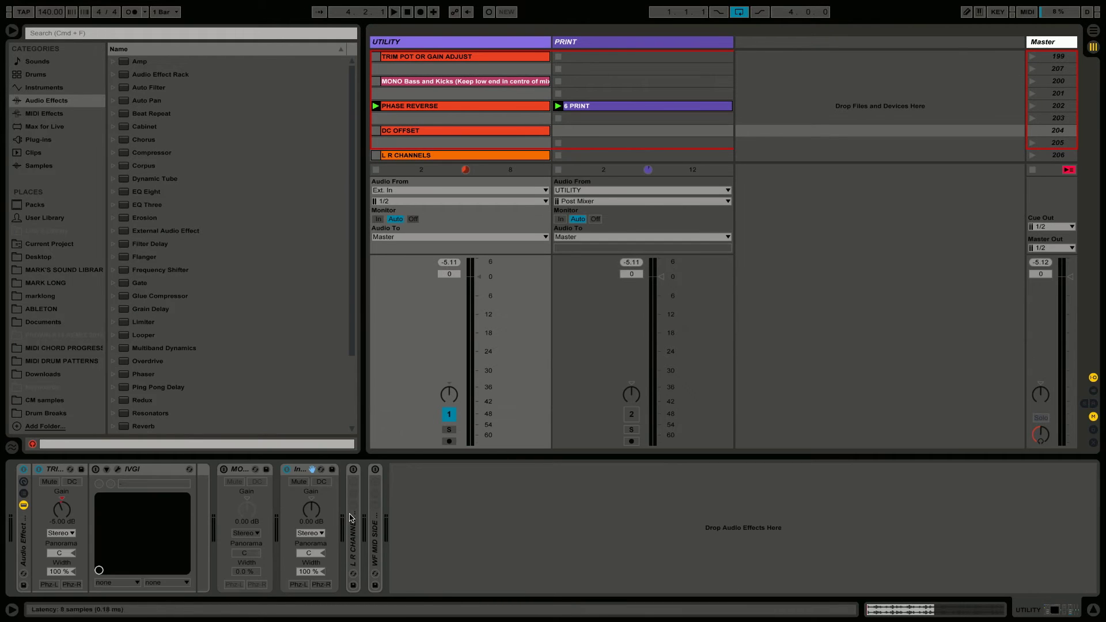
click(321, 482)
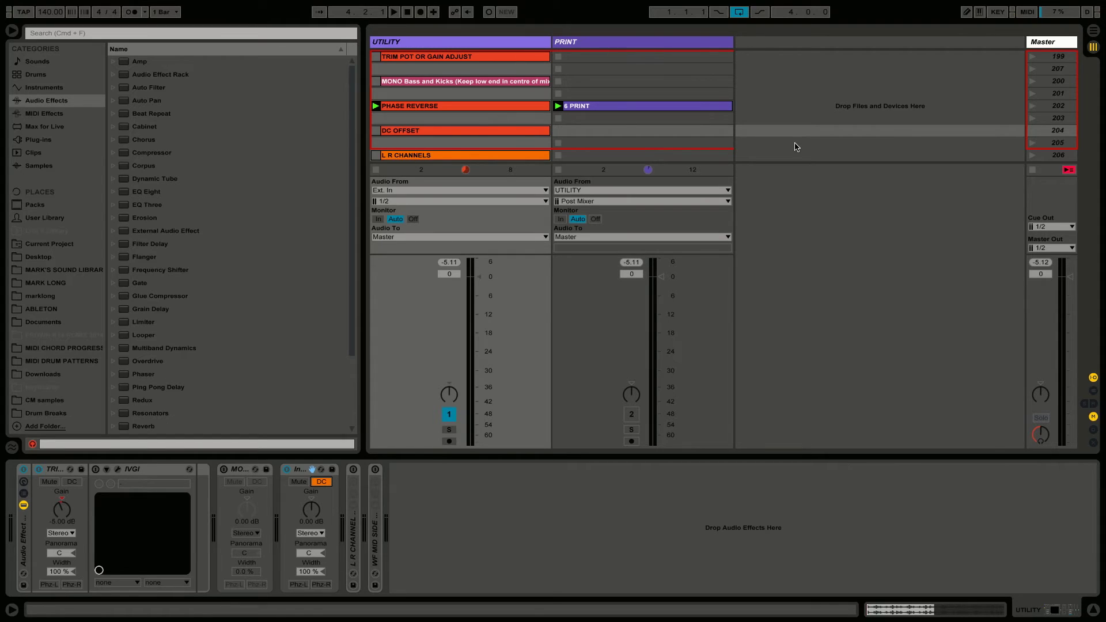
Arm the PRINT track, record the DC-filtered scene 204 onto it, open the new clip and stop playback
click(632, 441)
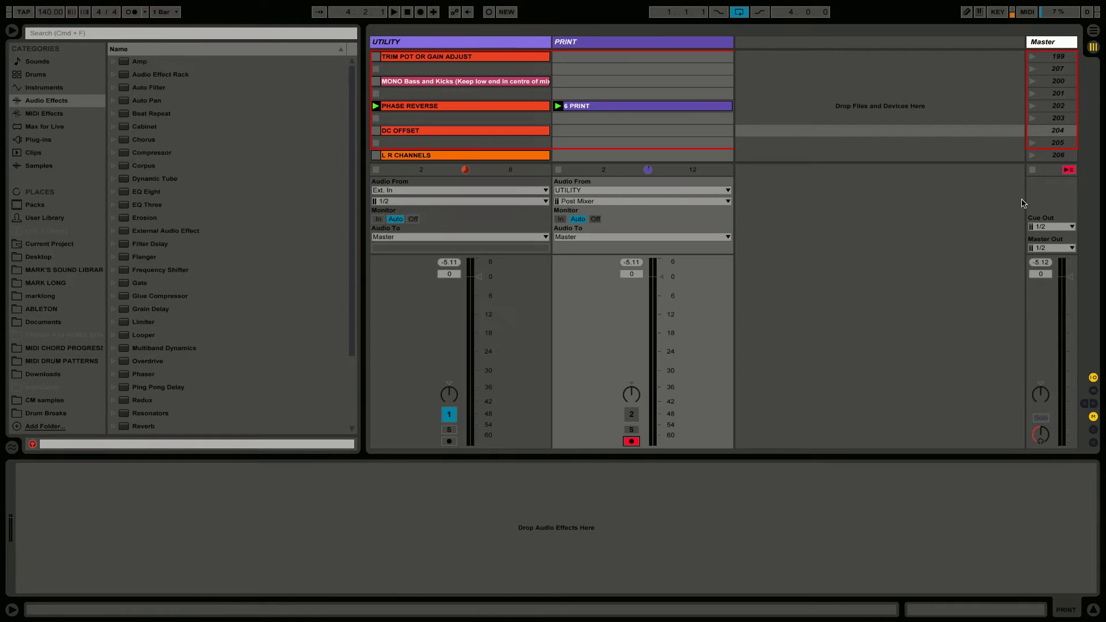
click(1031, 131)
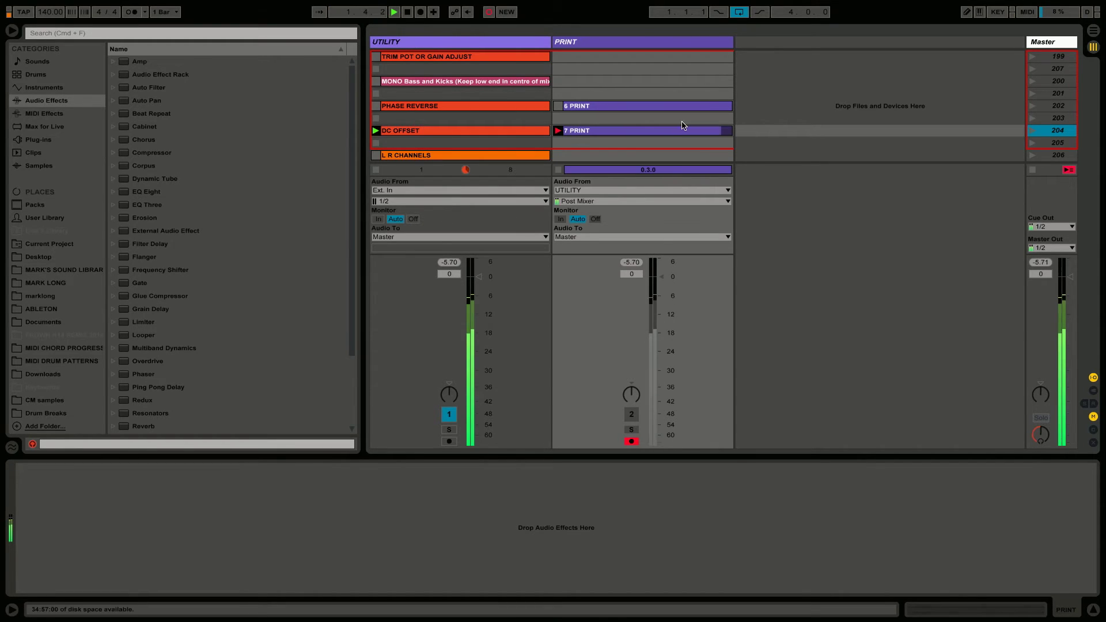
double_click(610, 132)
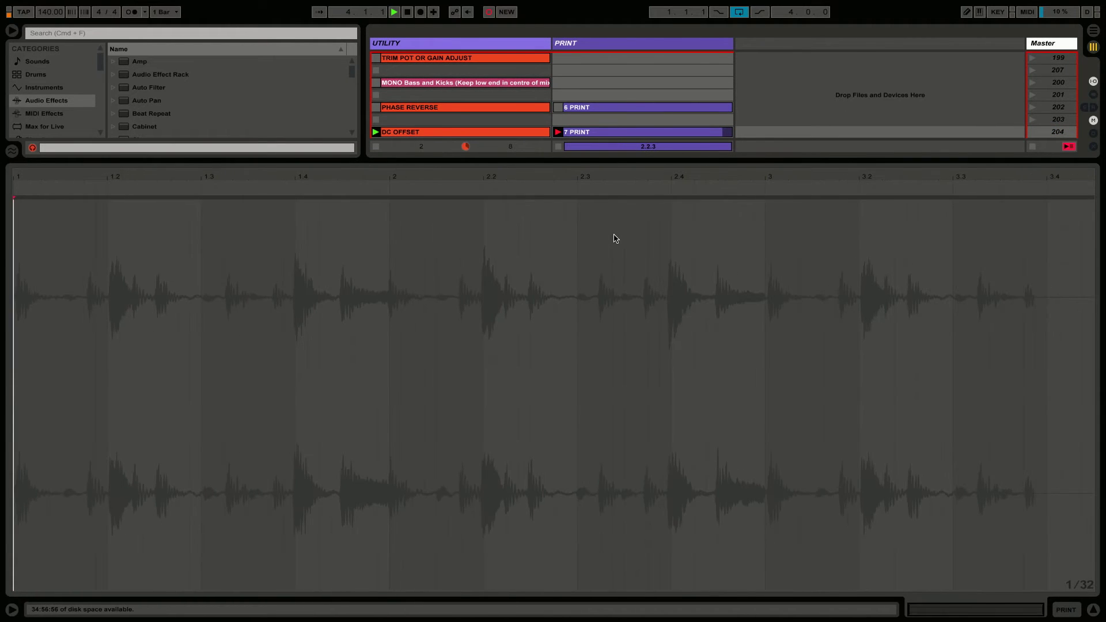
key(space)
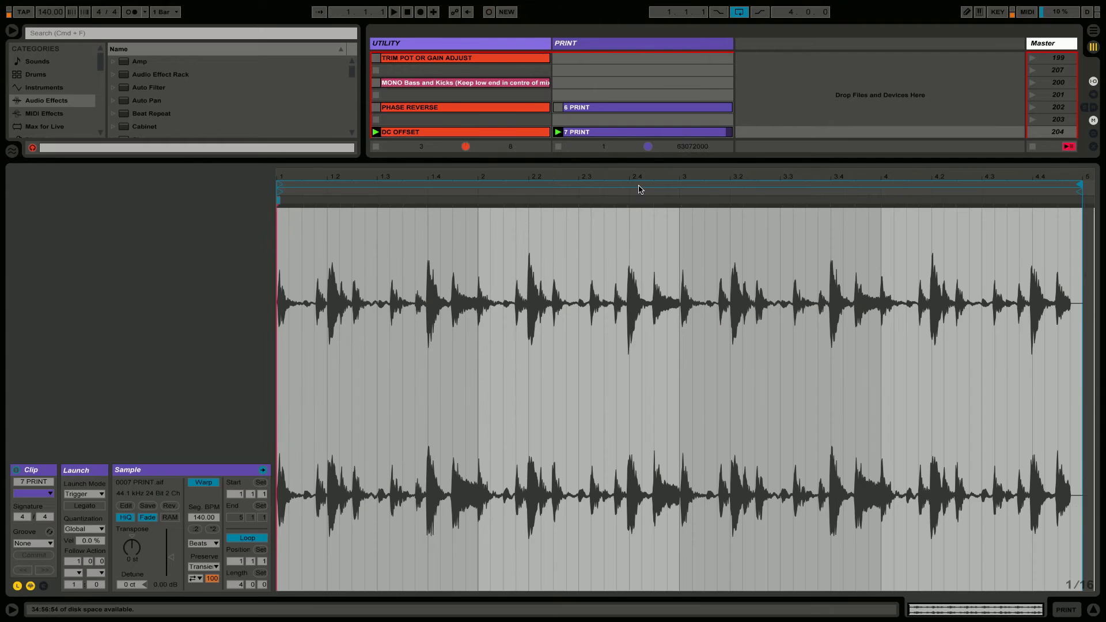
Examine the start of the newly recorded PRINT clip's waveform in close-up and return to the full clip
drag(288, 176, 412, 301)
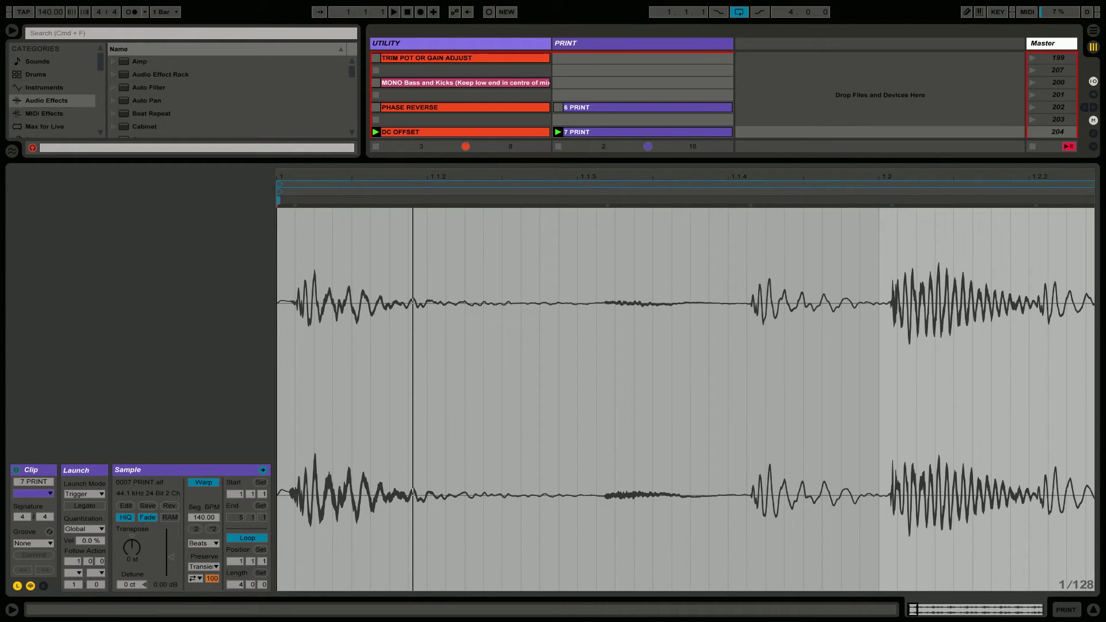
key(minus)
key(minus)
key(minus)
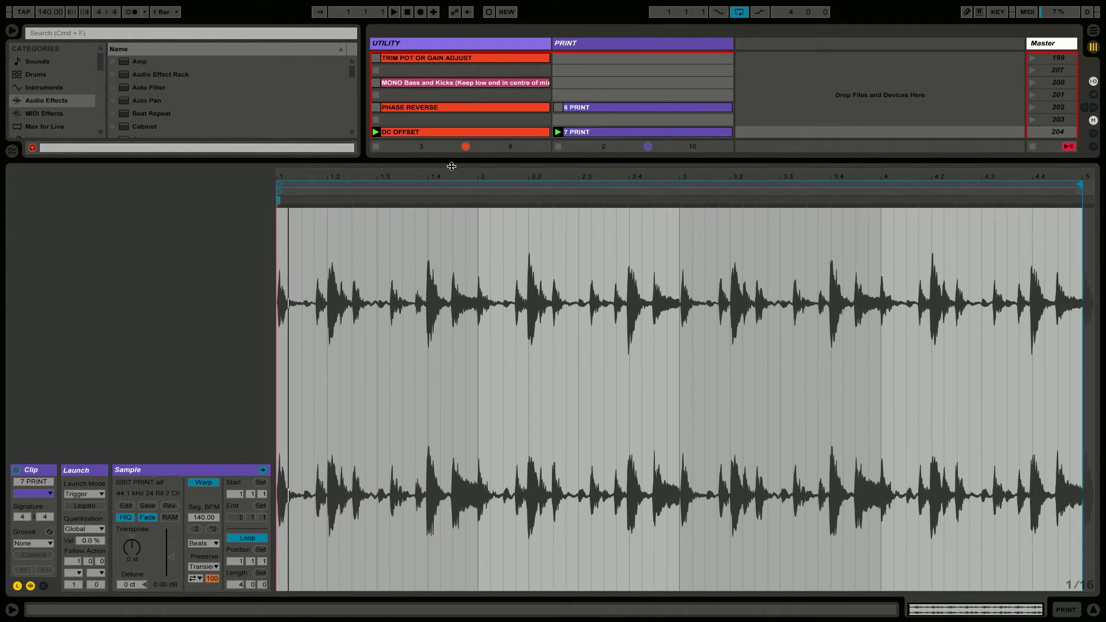
Compare the DC OFFSET waveform with the recorded 7 PRINT waveform, and move 7 PRINT up to scene 203
click(425, 132)
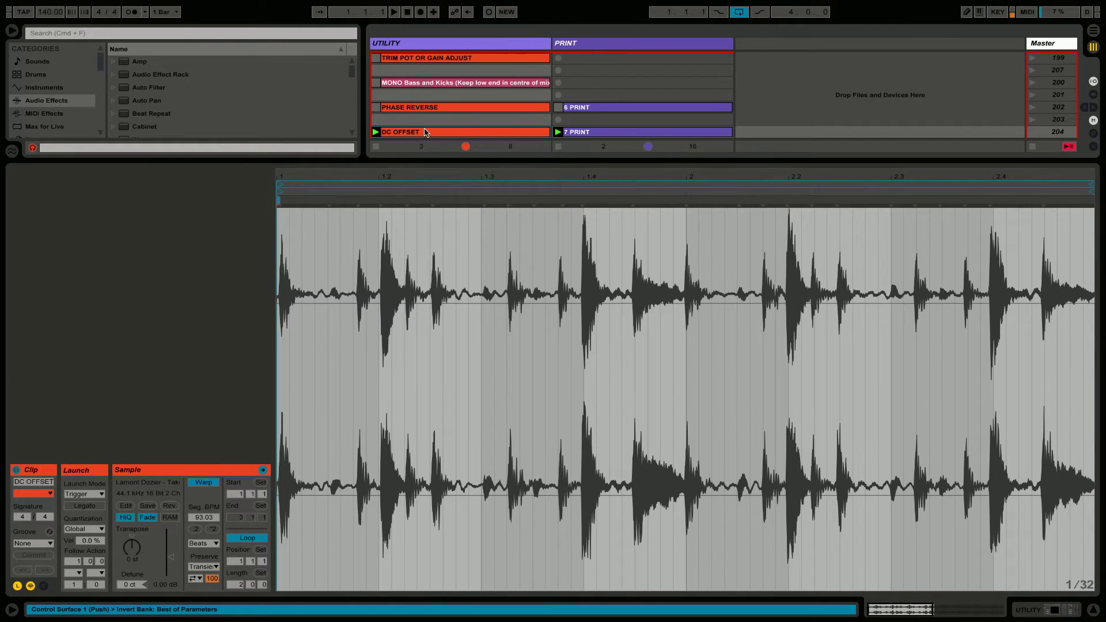
click(589, 135)
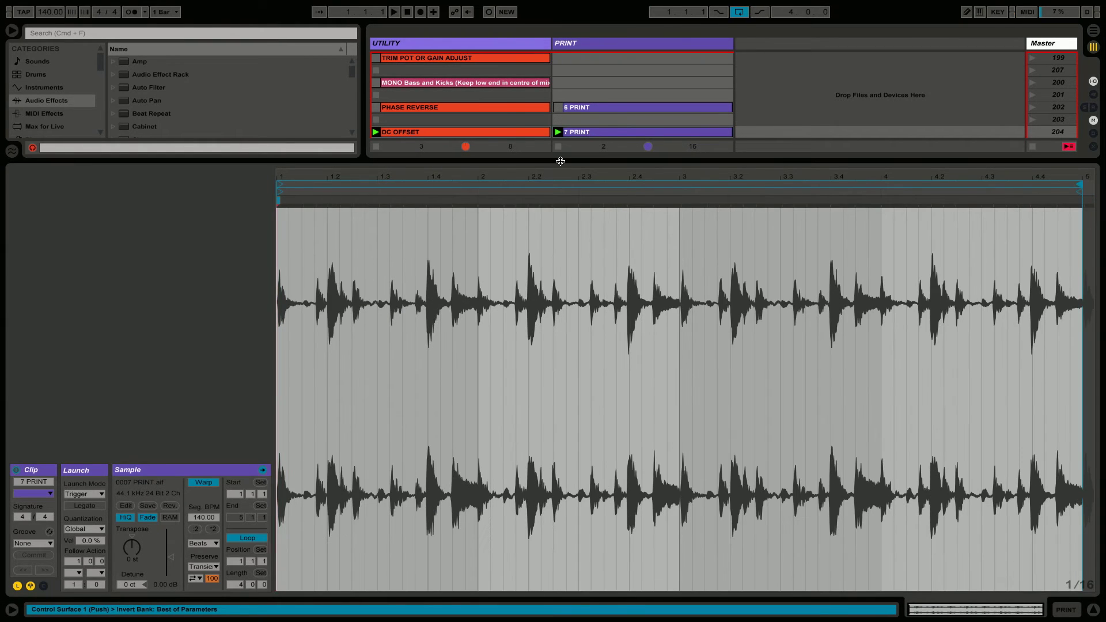
key(super+alt+l)
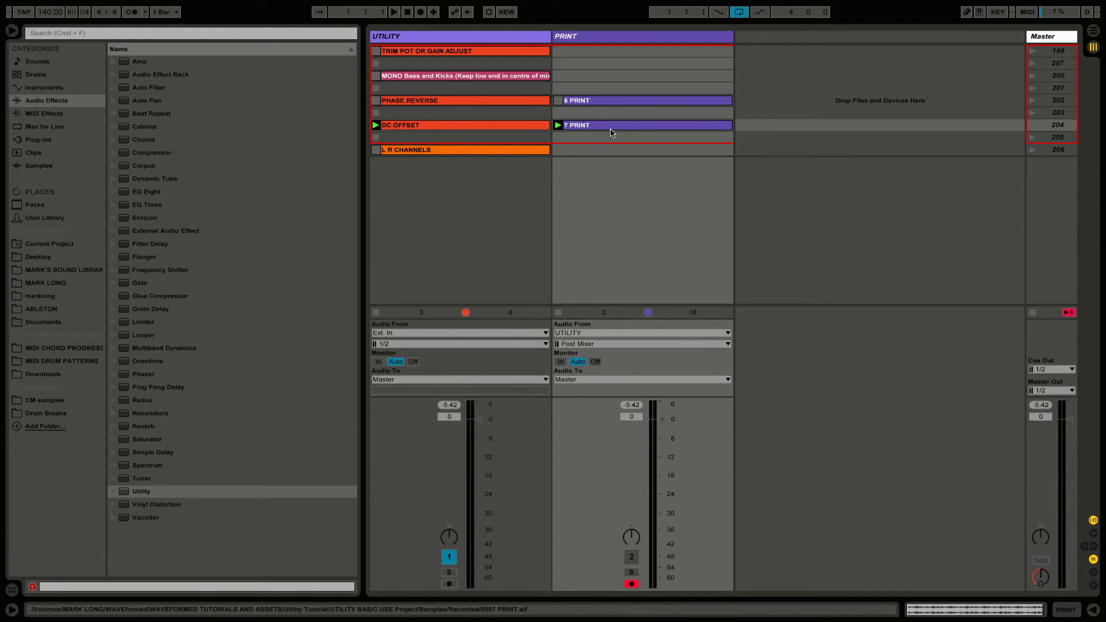
drag(600, 130, 601, 114)
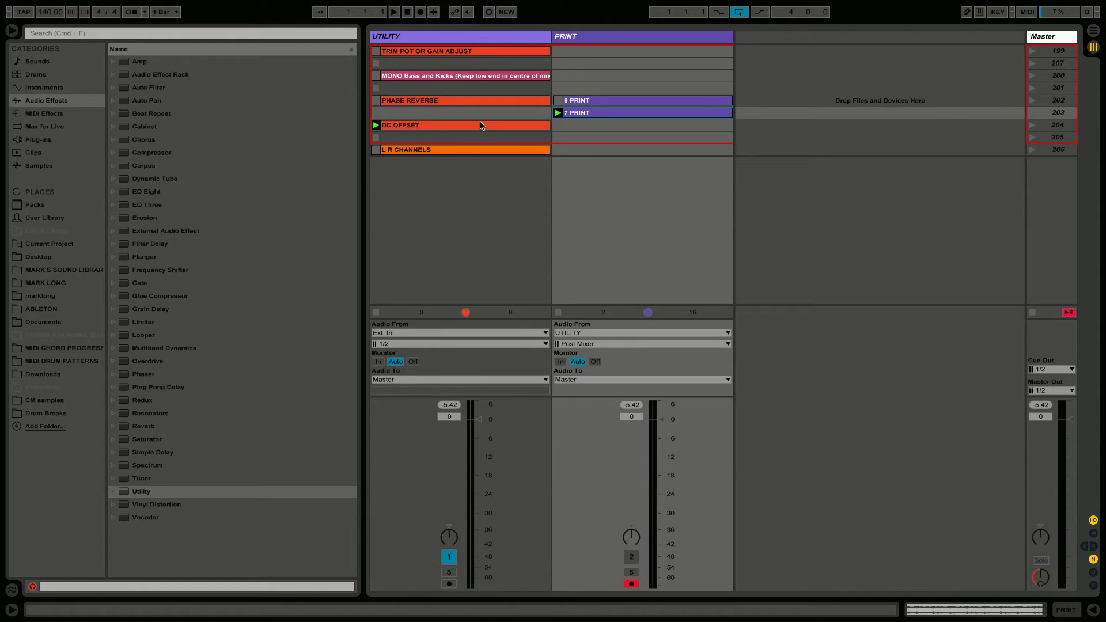
Inspect the L R CHANNELS clip's left and right waveforms, start its playback and hide the detail view
double_click(431, 151)
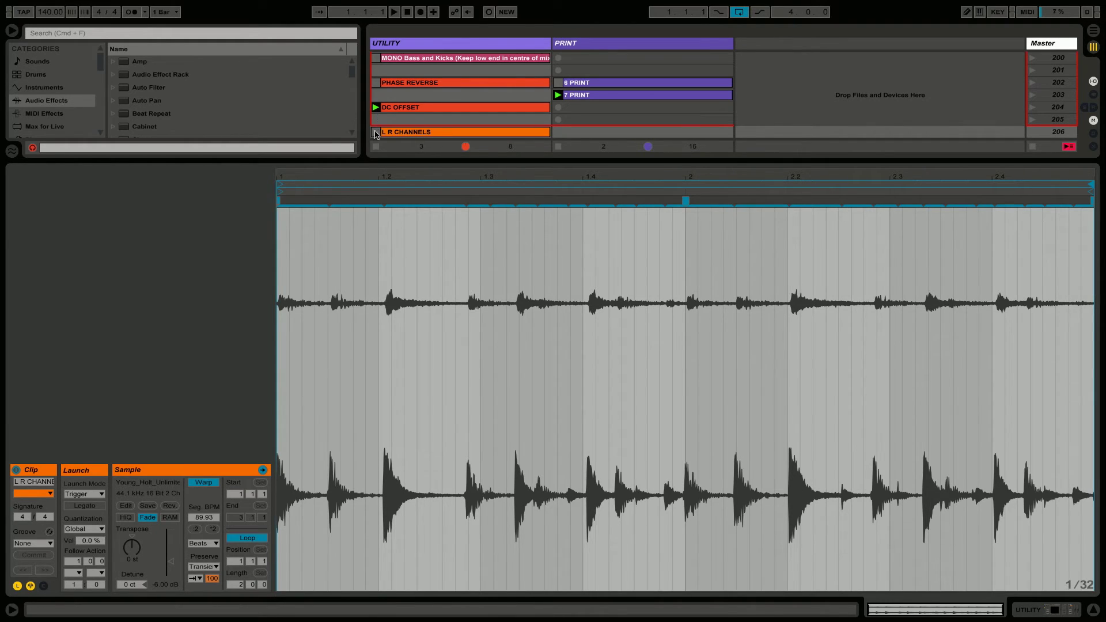
click(376, 133)
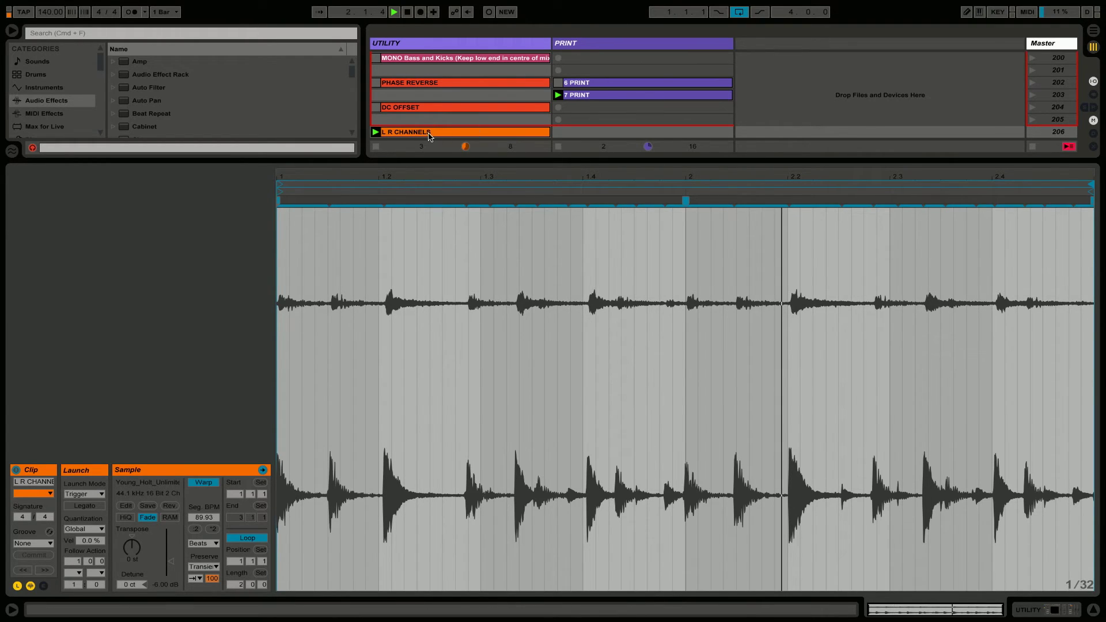
key(Tab)
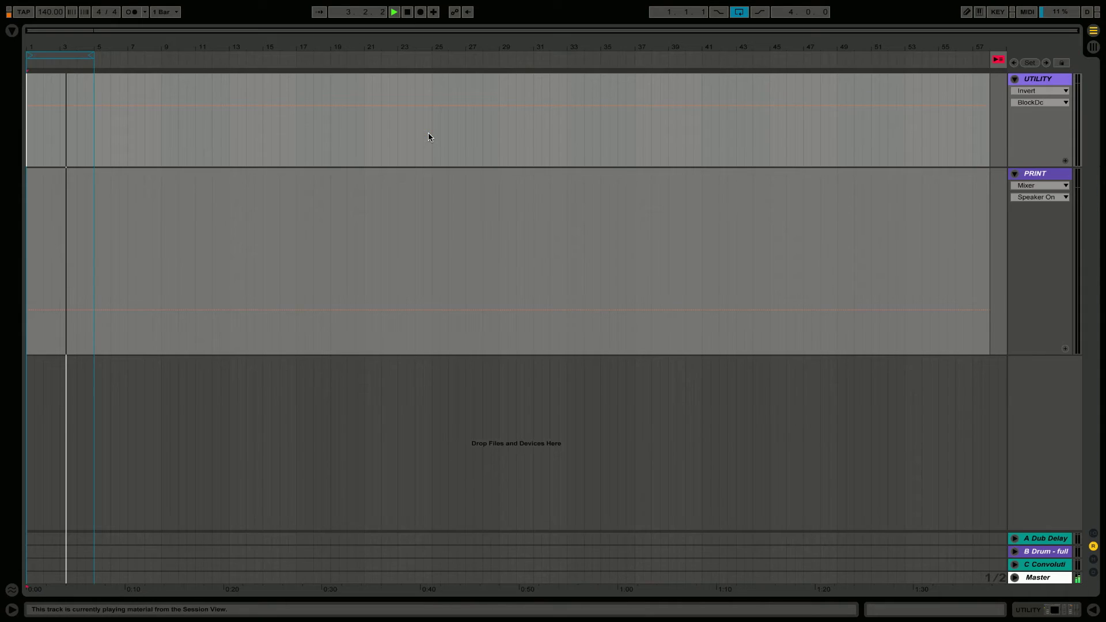
key(Tab)
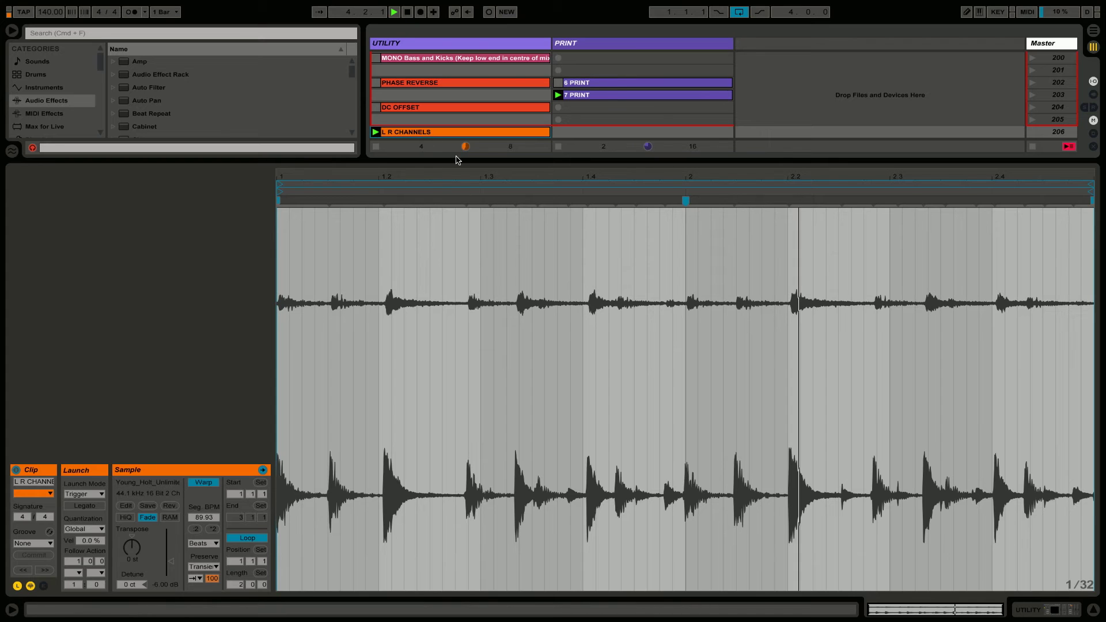
drag(458, 160, 474, 460)
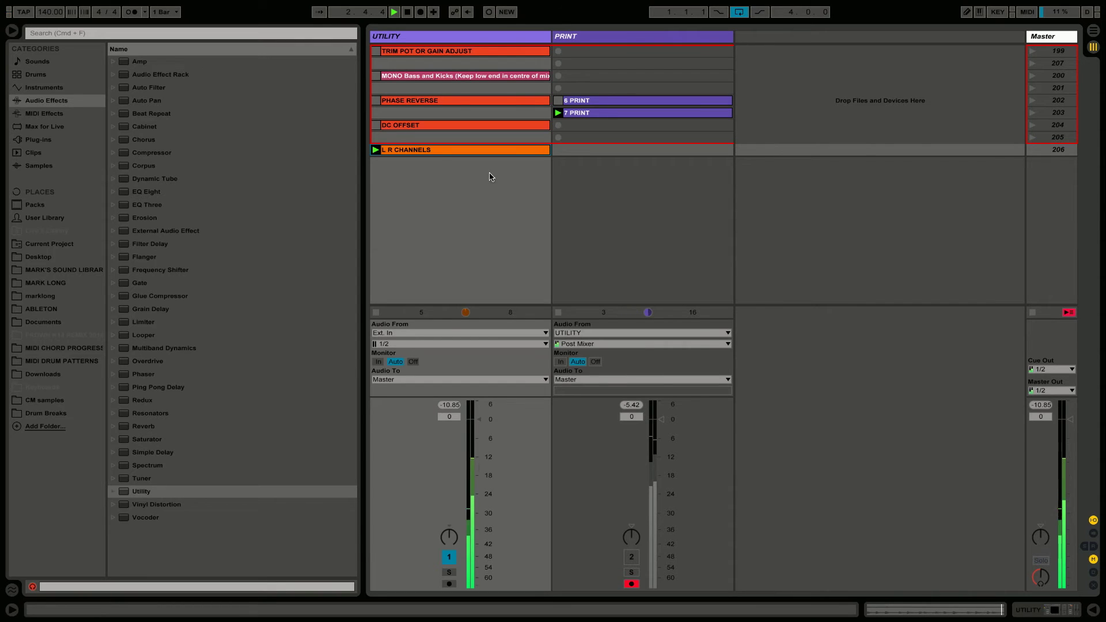
Switch off the Invert device on the UTILITY track, and switch on and unfold the L R CHANNEL SPLITTER rack
double_click(401, 35)
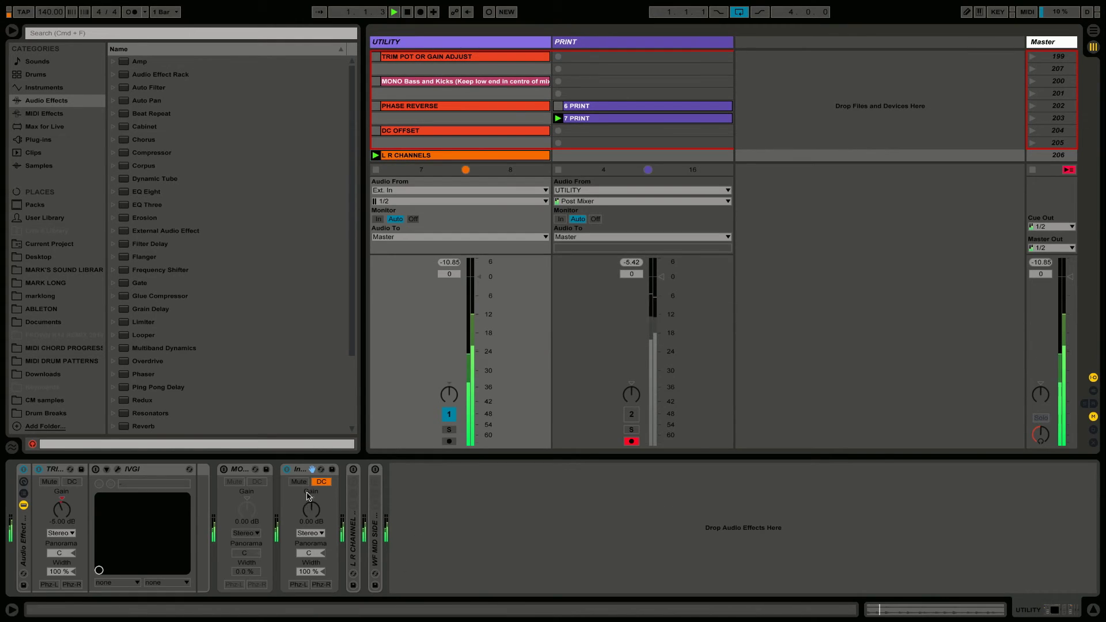
click(286, 469)
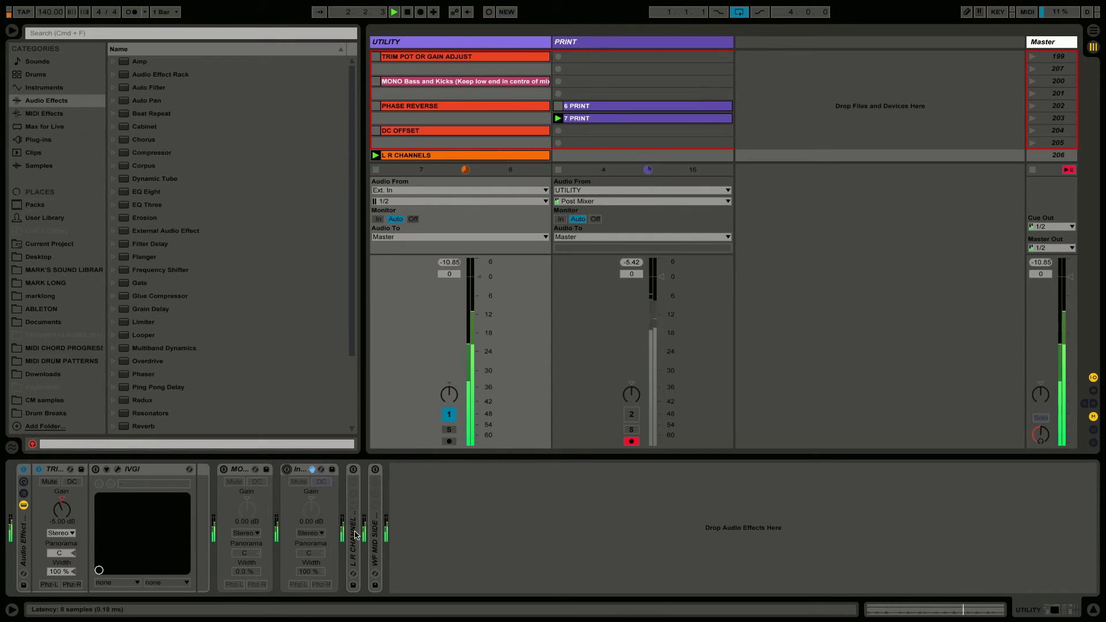
click(353, 469)
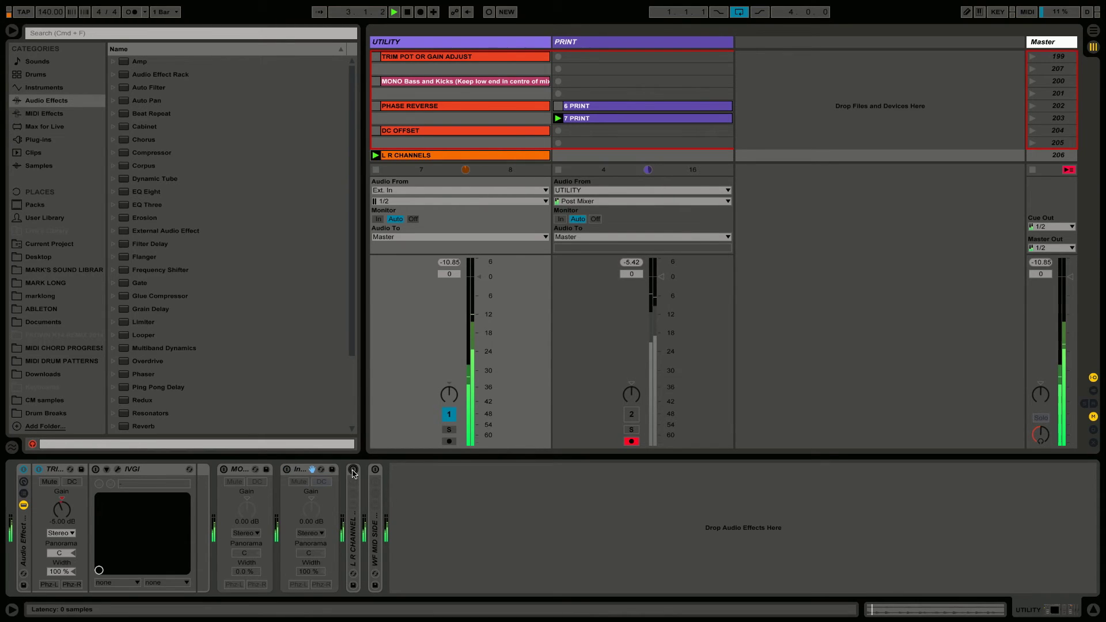
double_click(353, 557)
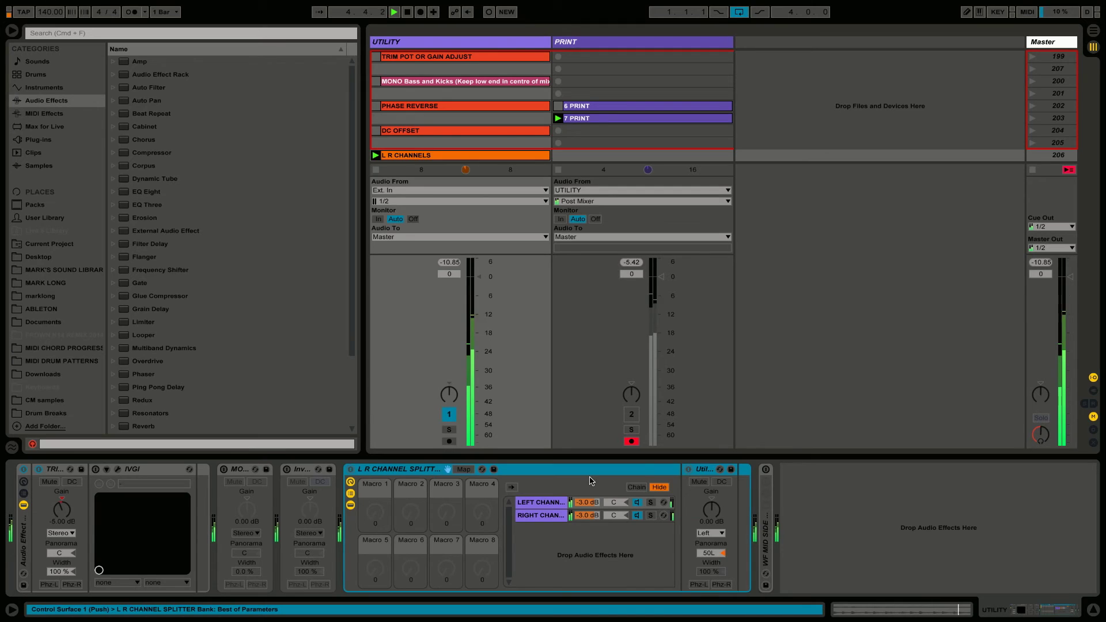
Audition the left and right channels separately by muting the opposite chain in the splitter rack, and stop playback
click(639, 516)
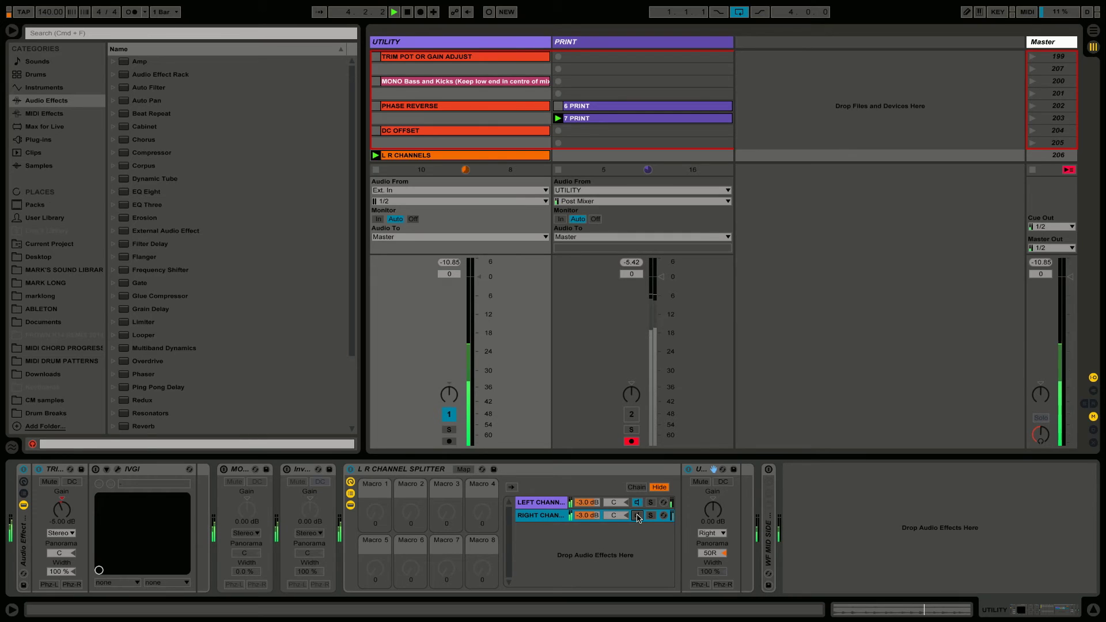
click(637, 516)
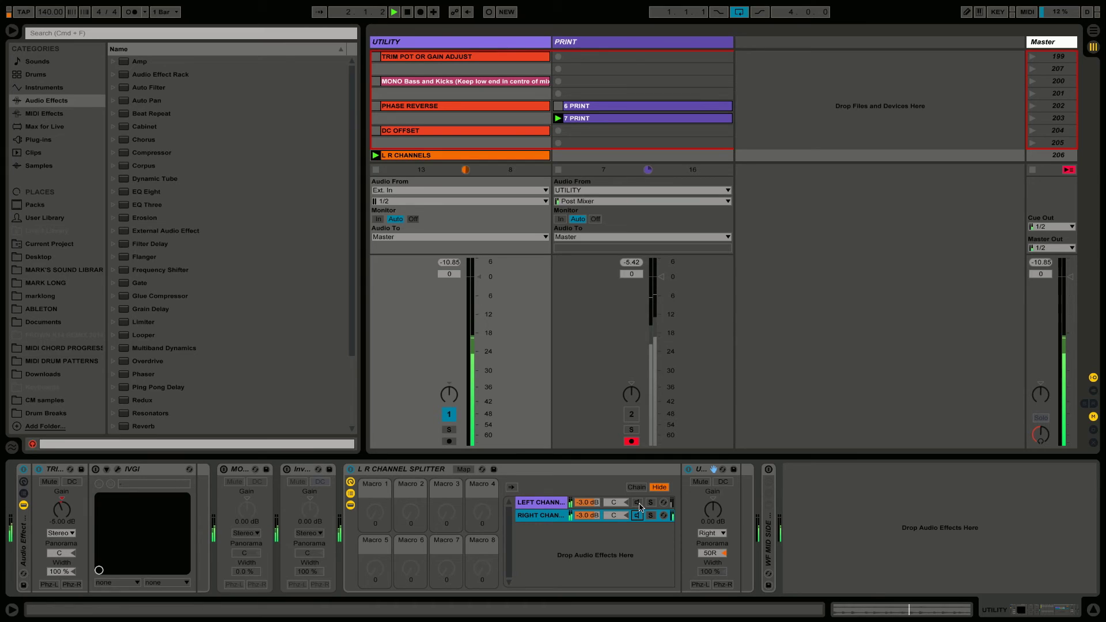
key(space)
click(533, 504)
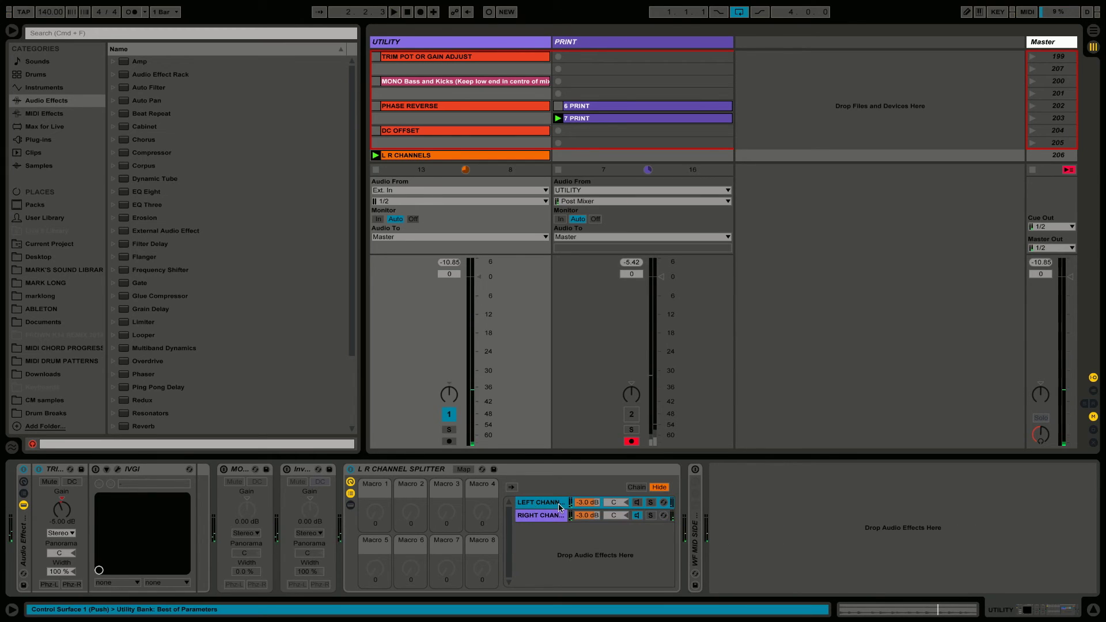
click(636, 502)
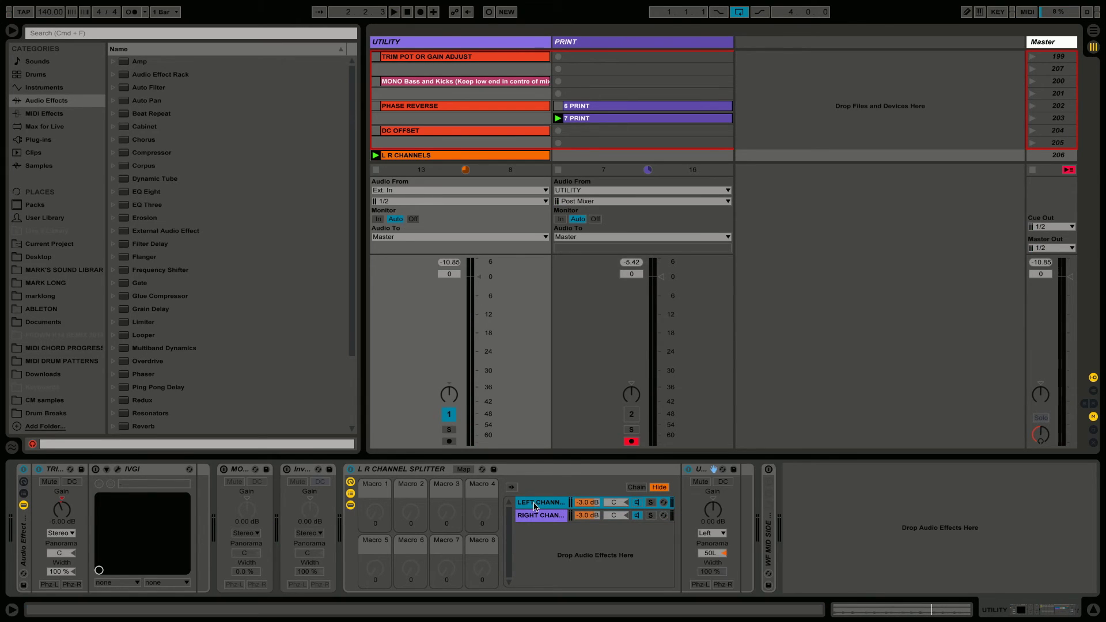
click(716, 535)
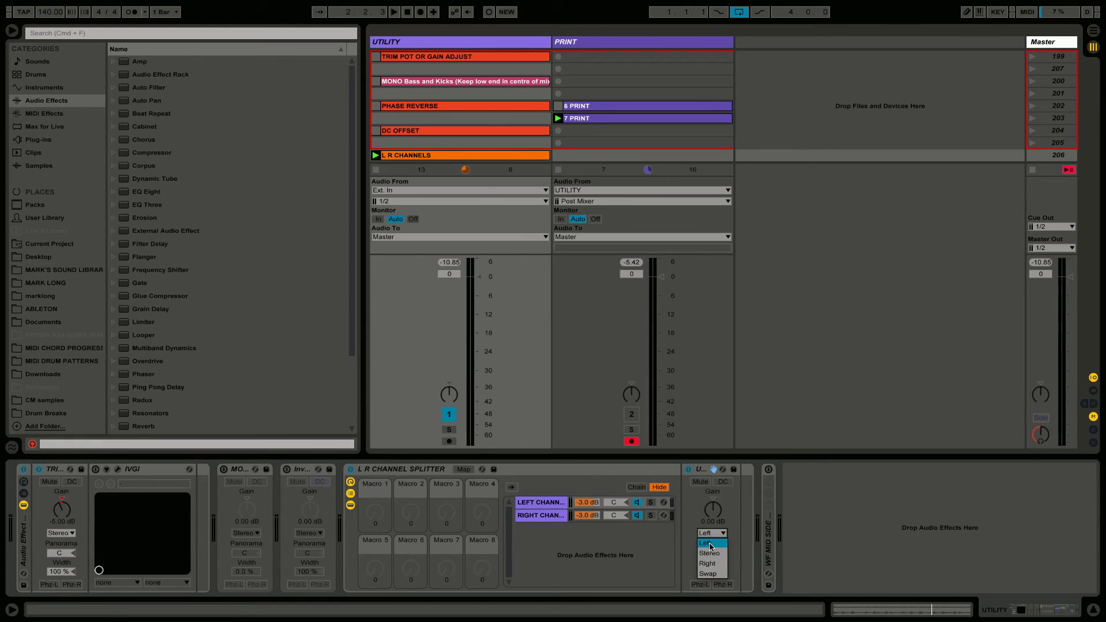
click(711, 546)
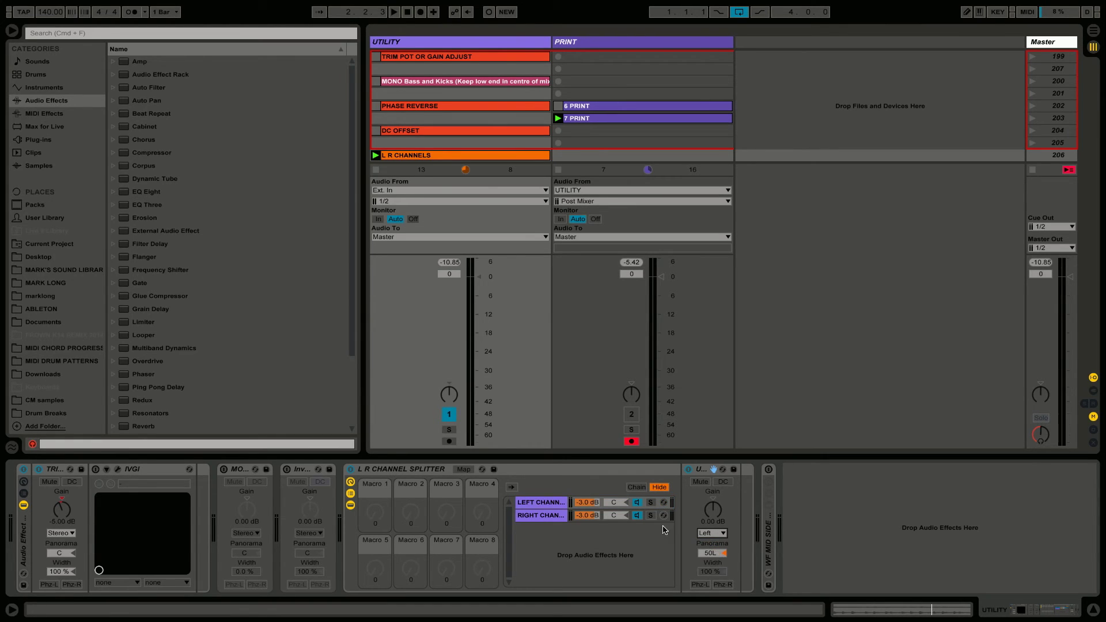
Add the Filter Delay preset Complex 5 to the left channel chain of the L R CHANNEL SPLITTER and start playback
click(545, 517)
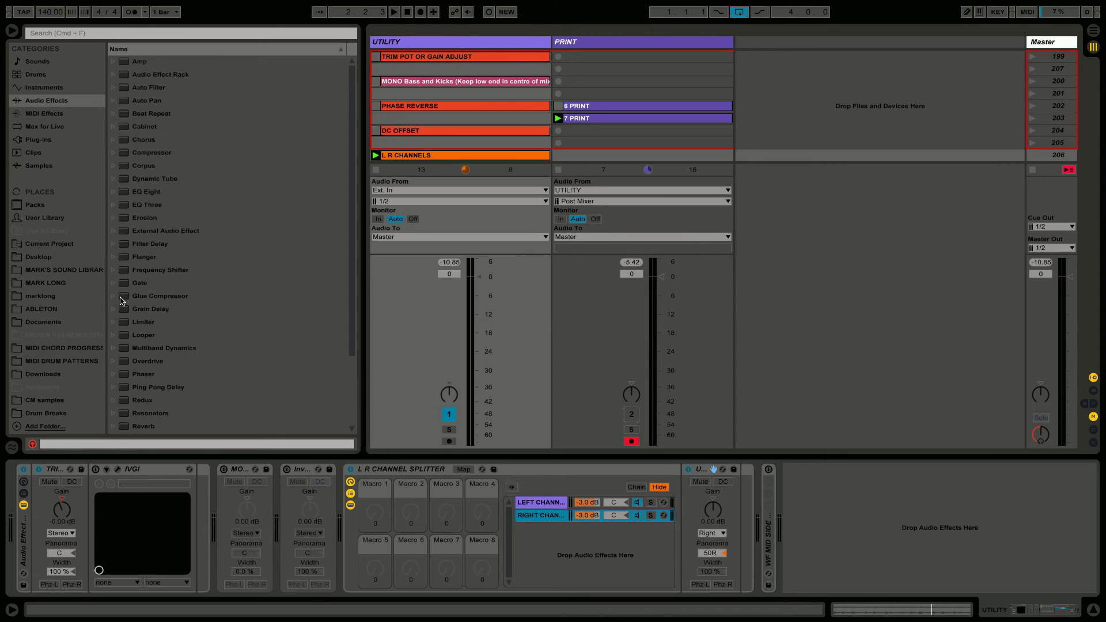
click(112, 244)
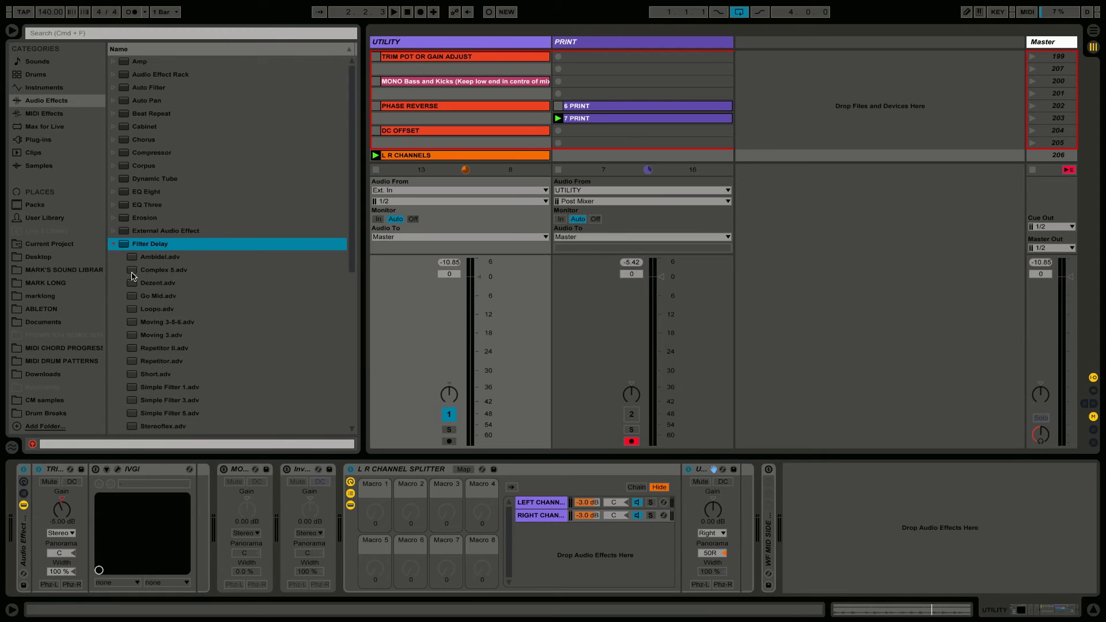
drag(132, 273, 555, 501)
key(space)
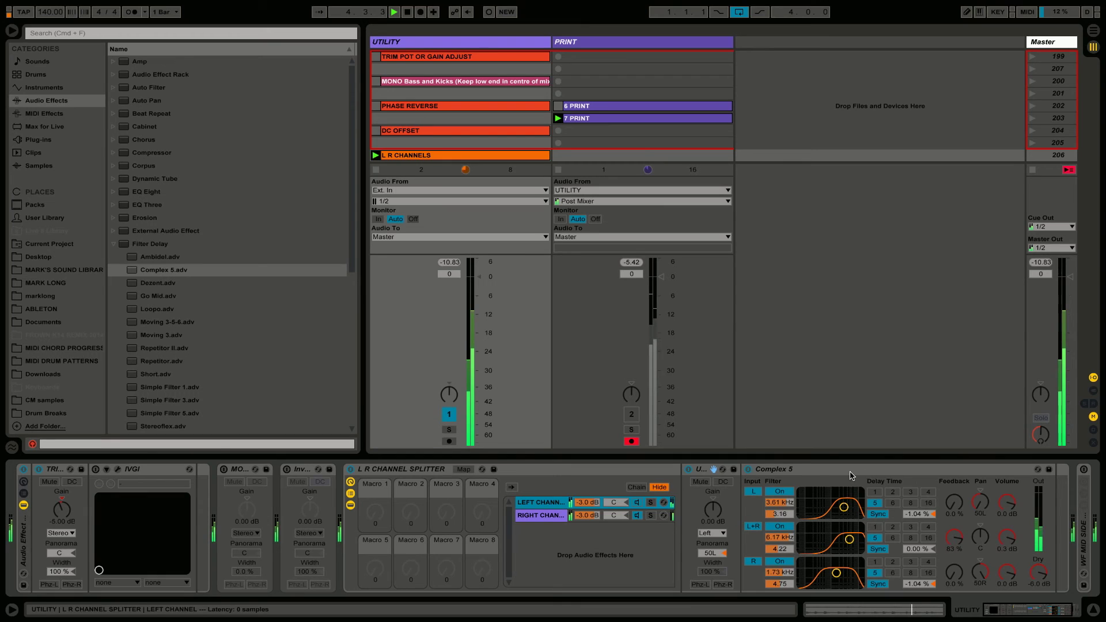
Delete the Complex 5 delay from the left channel chain and collapse the Filter Delay preset list
click(821, 475)
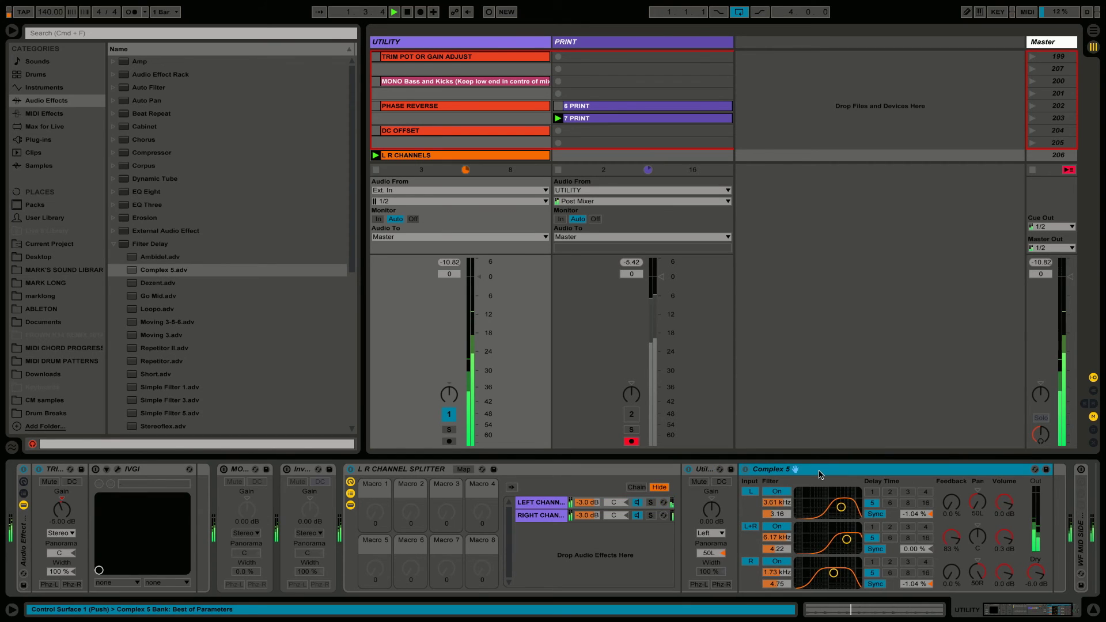
key(Delete)
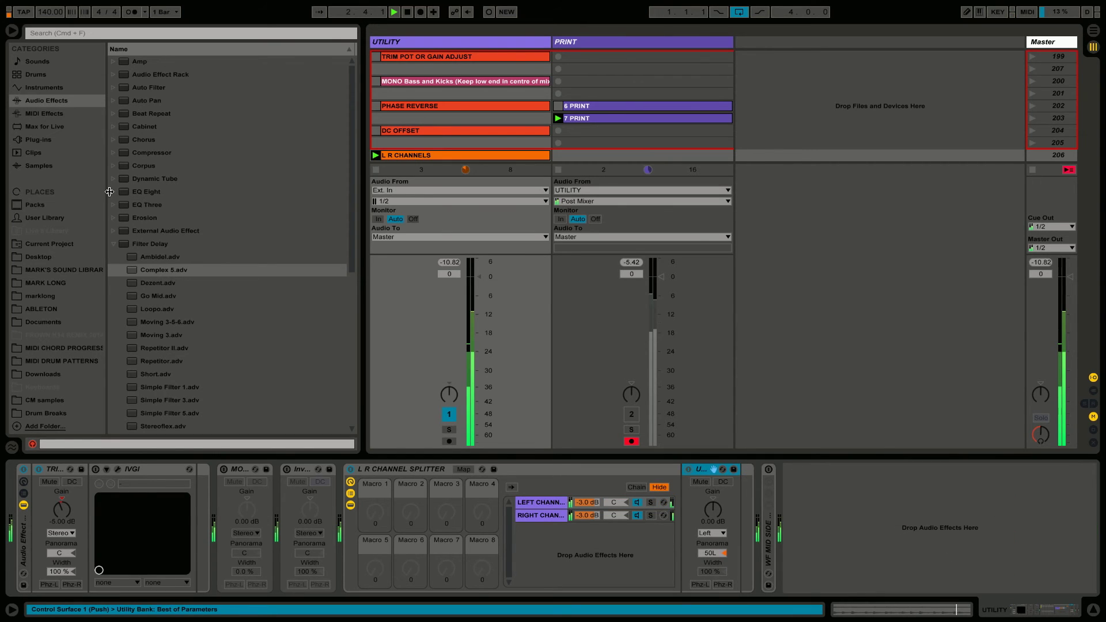
click(113, 244)
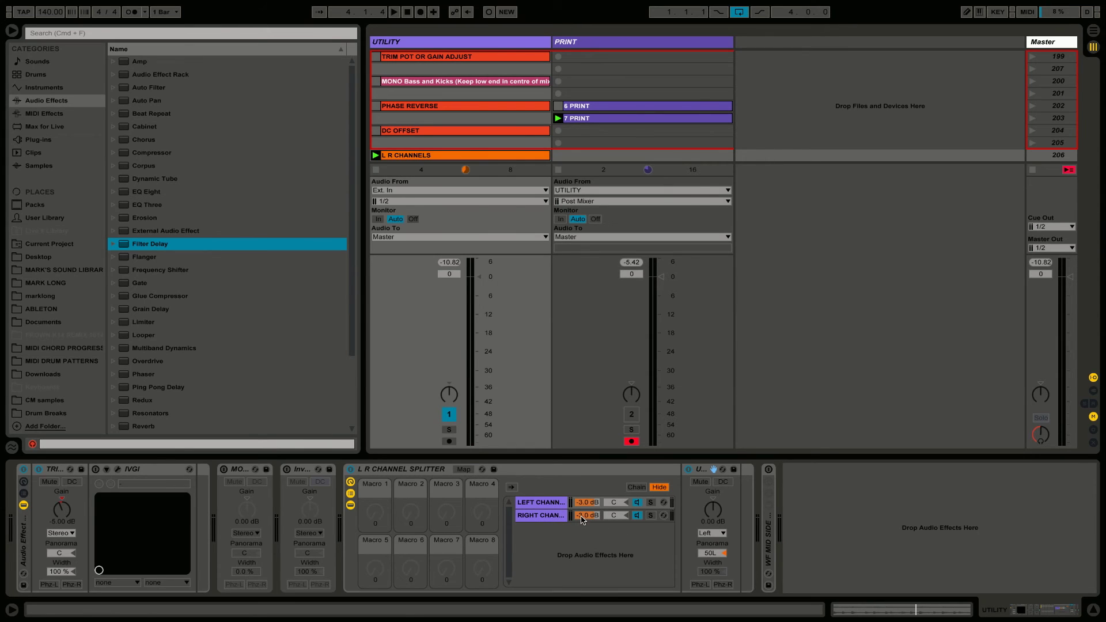
During playback, lower the right channel chain's volume to about -14.3 dB, return it to -3.0 dB and stop playback
key(space)
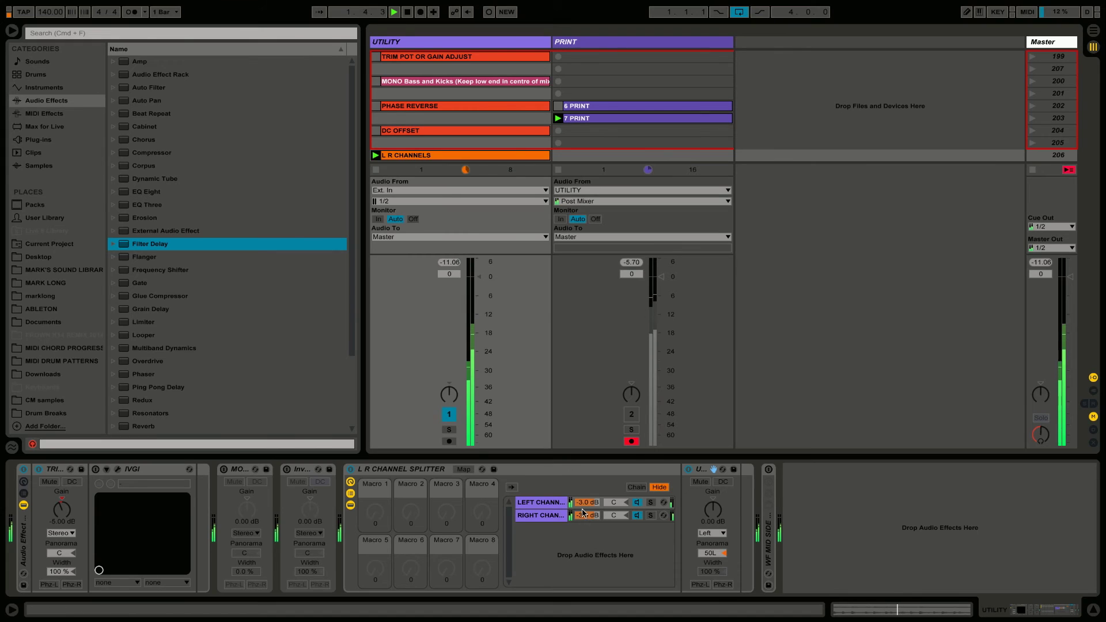
drag(583, 513, 583, 548)
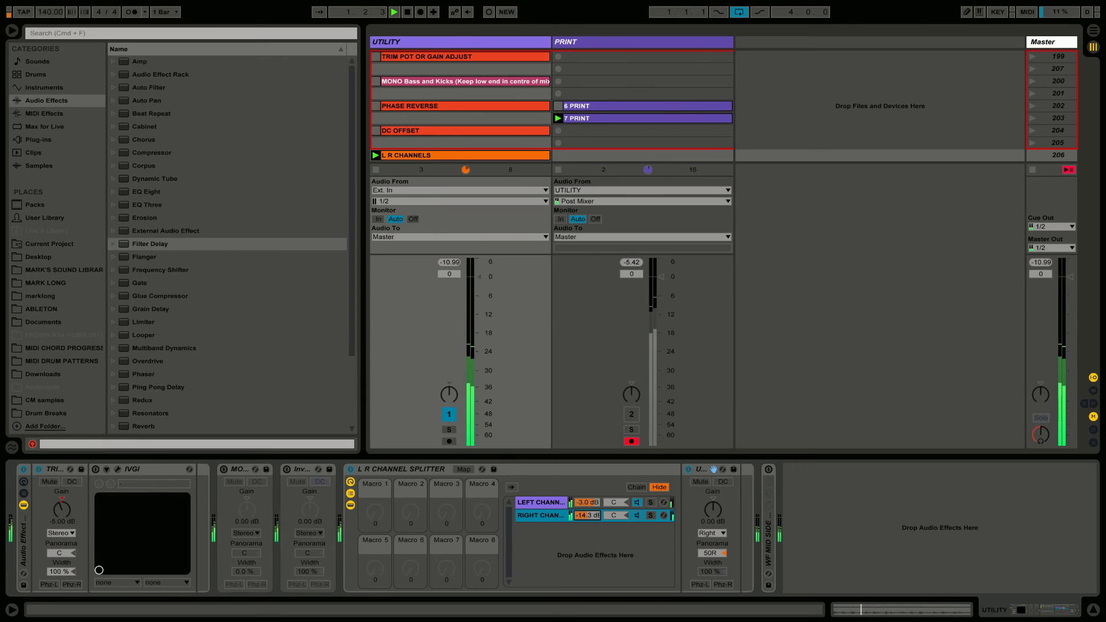
mouse_move(586, 515)
mouse_down()
mouse_move(586, 481)
mouse_move(587, 520)
mouse_up()
key(space)
With the L R CHANNEL SPLITTER switched off and the MONO device on, launch scene 206 to record L R CHANNELS onto the PRINT track
click(350, 469)
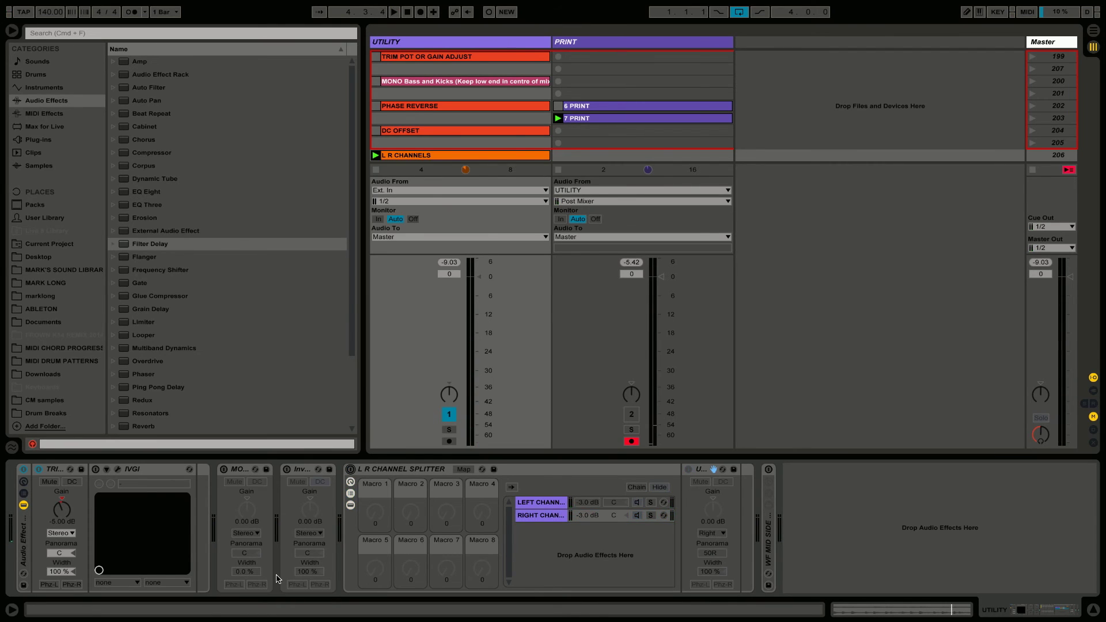
click(223, 469)
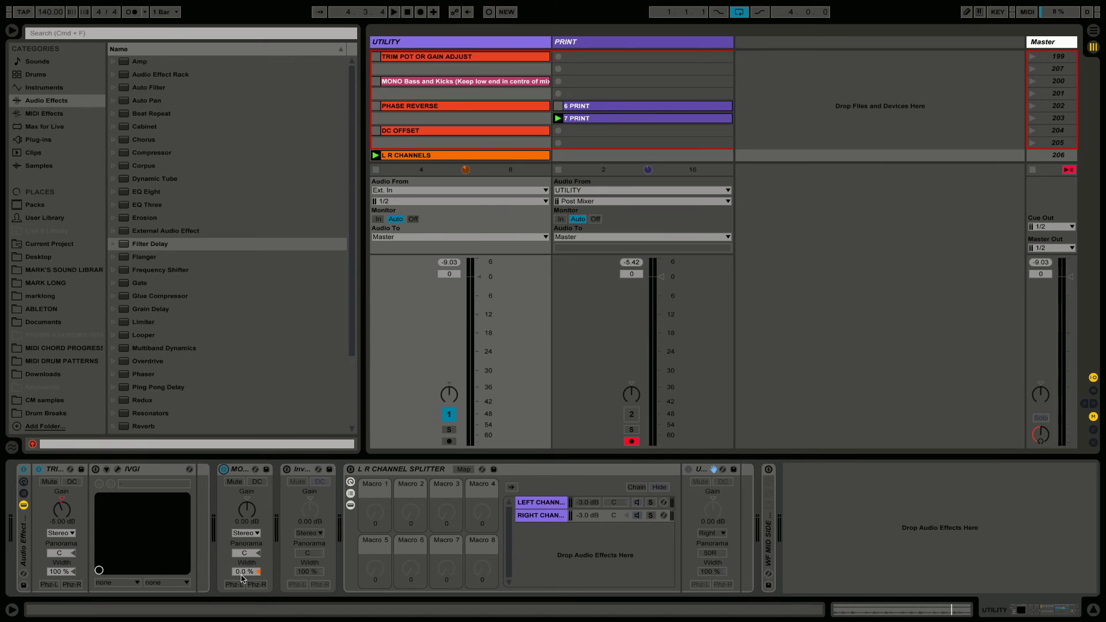
double_click(406, 156)
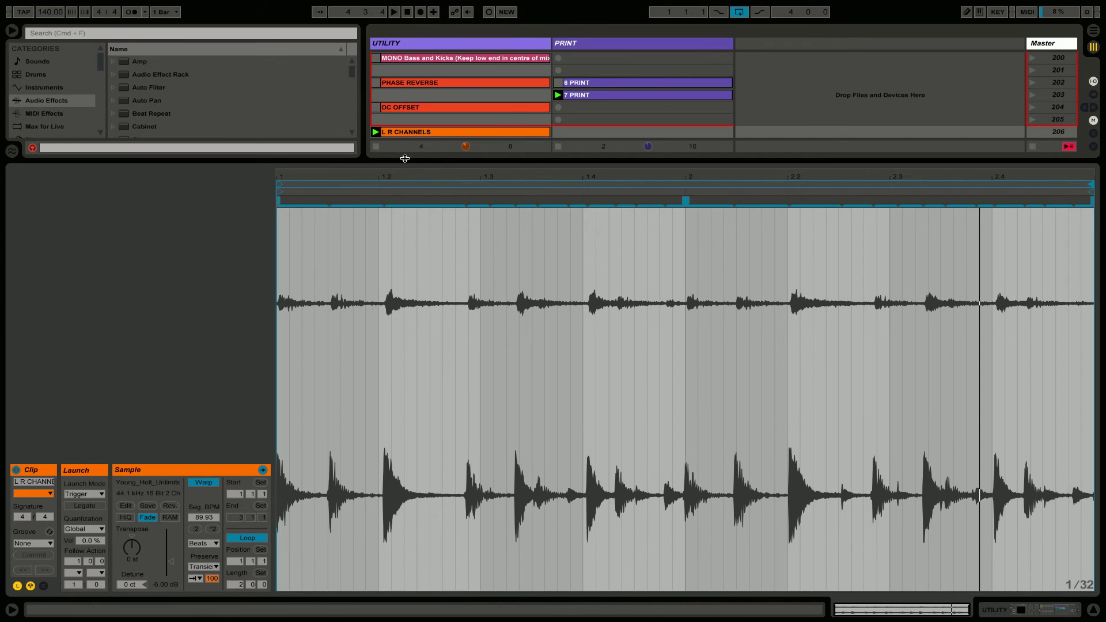
key(super+alt+l)
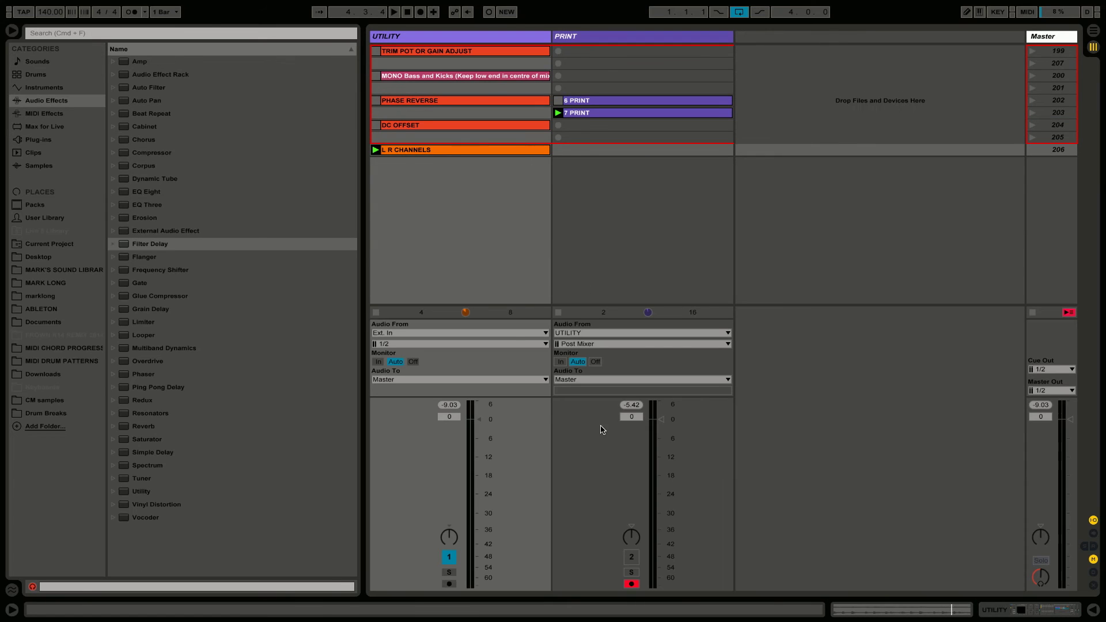
click(1030, 153)
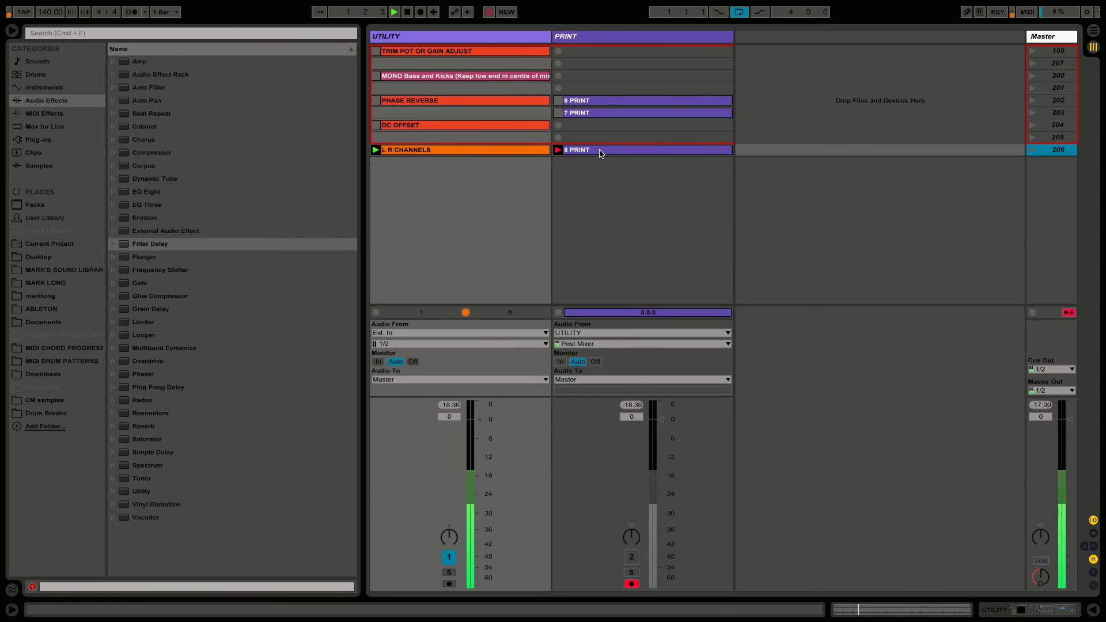
Examine both channels of the newly recorded PRINT clip's waveform in scene 206 and hide the detail view
double_click(599, 151)
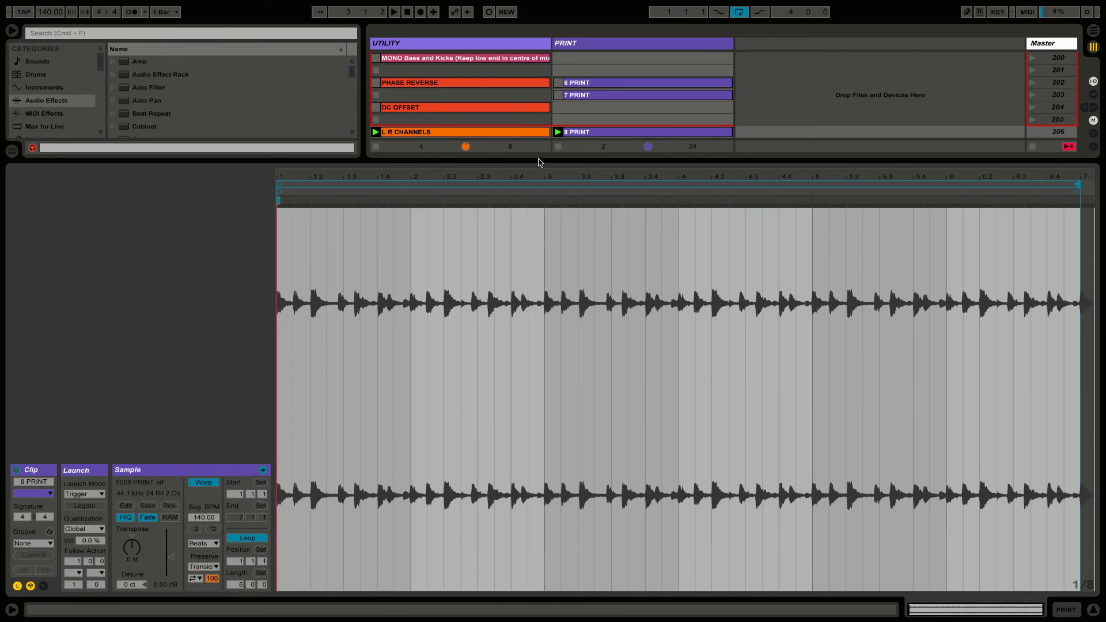
key(super+alt+l)
double_click(572, 154)
double_click(537, 160)
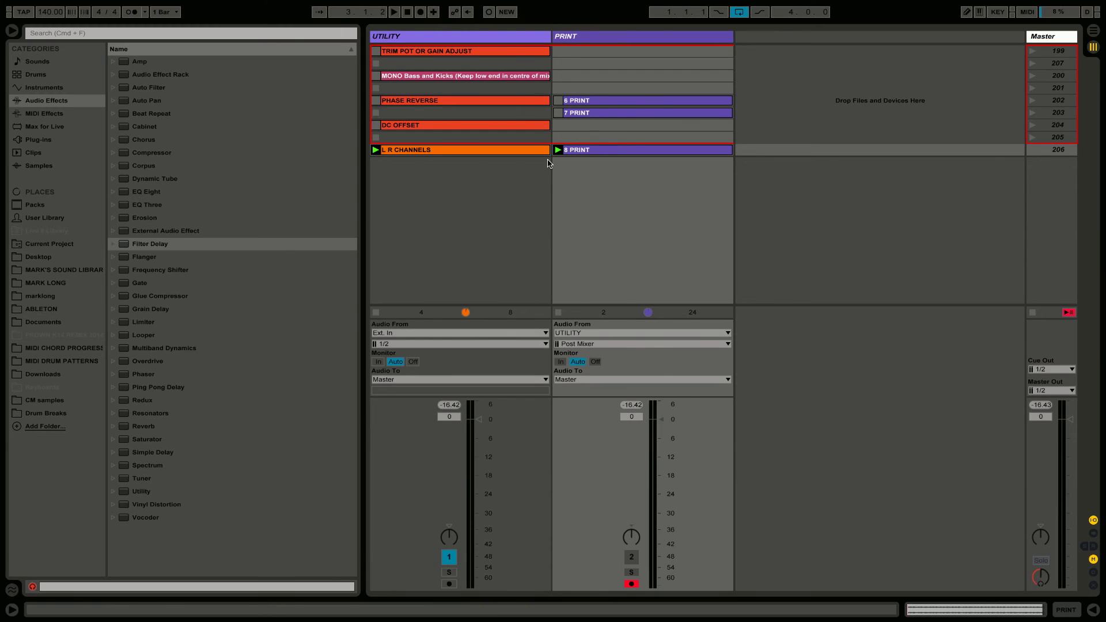
Show the UTILITY track's devices, switch off the MONO device and fold the L R CHANNEL SPLITTER rack
double_click(459, 37)
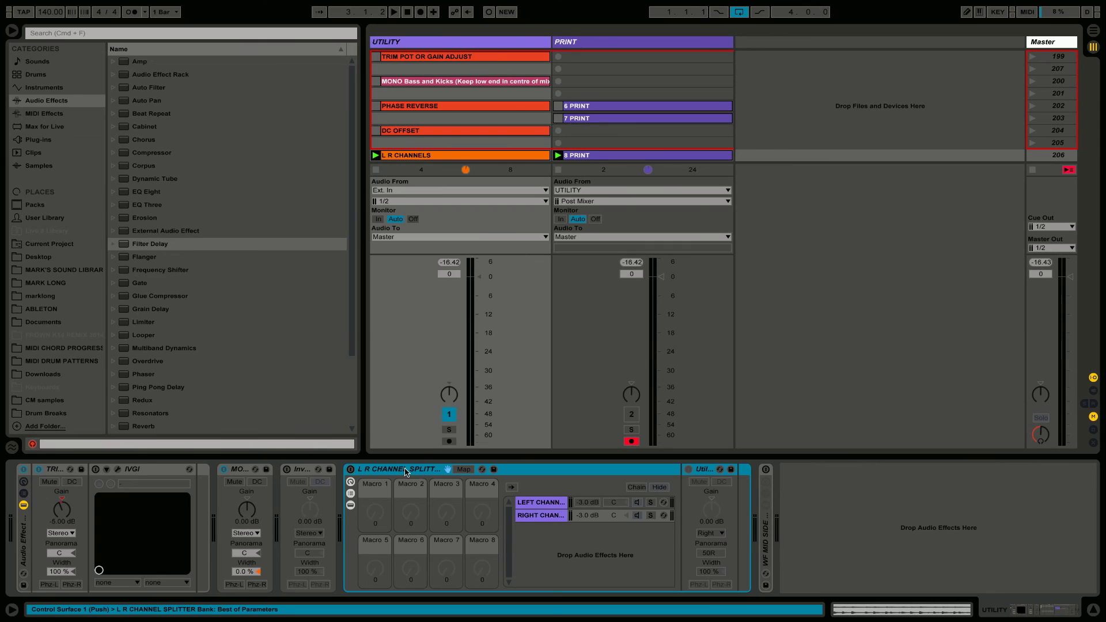
click(222, 470)
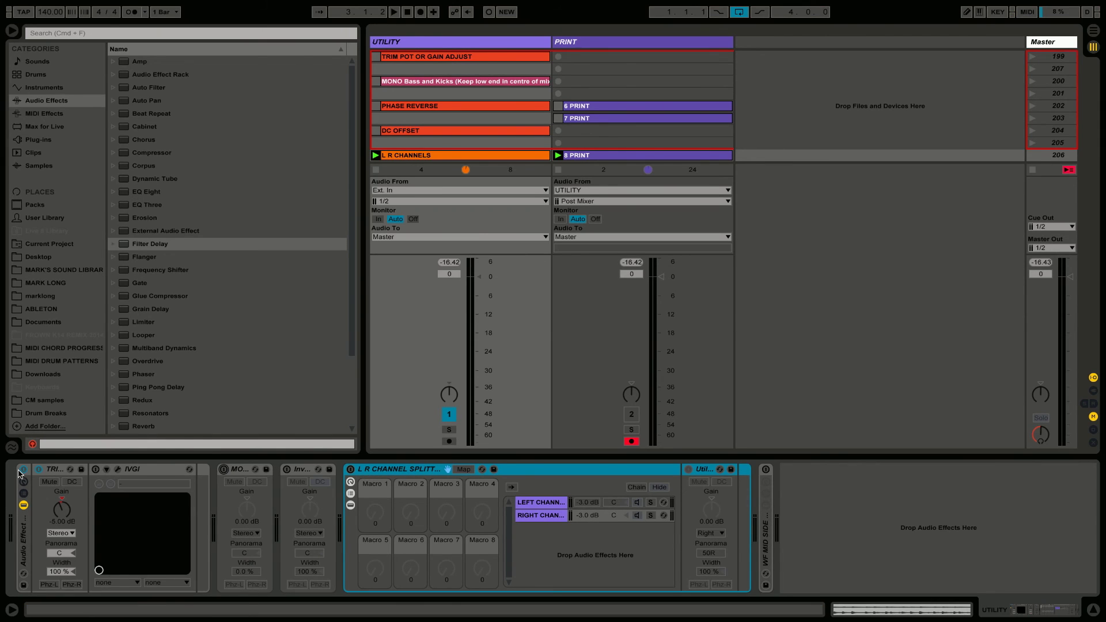
double_click(417, 469)
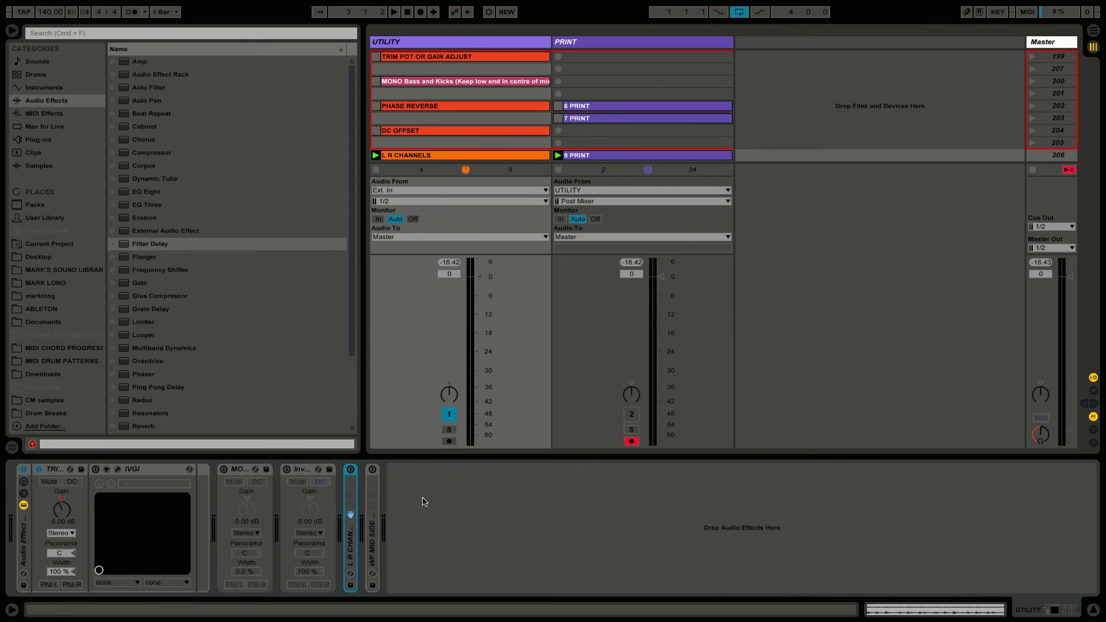
Unfold the WF MID SIDE SPLITTER rack and delete the Ballad Reverb from it
double_click(374, 521)
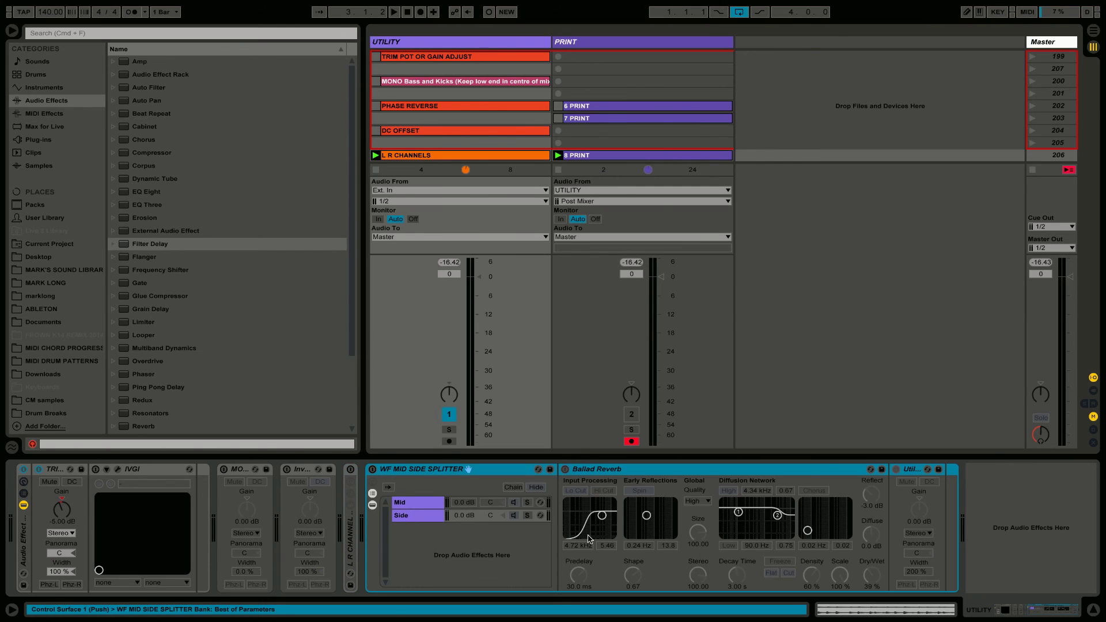
click(601, 471)
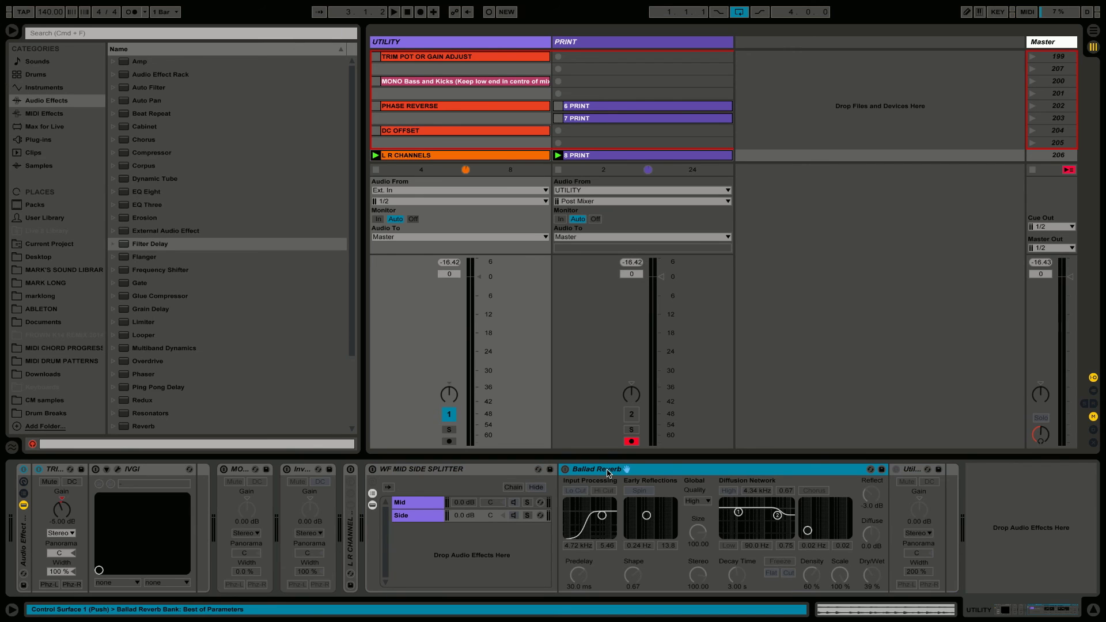
key(Delete)
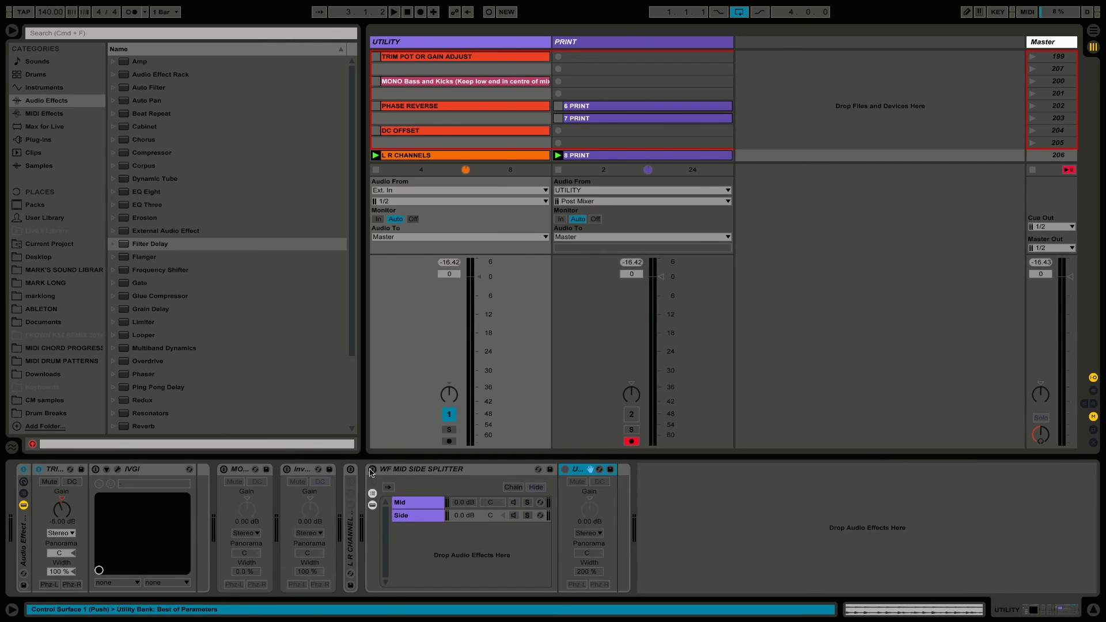
Play back through the WF MID SIDE SPLITTER with the PRINT track disarmed, auditioning the Mid and Side chains one at a time
key(space)
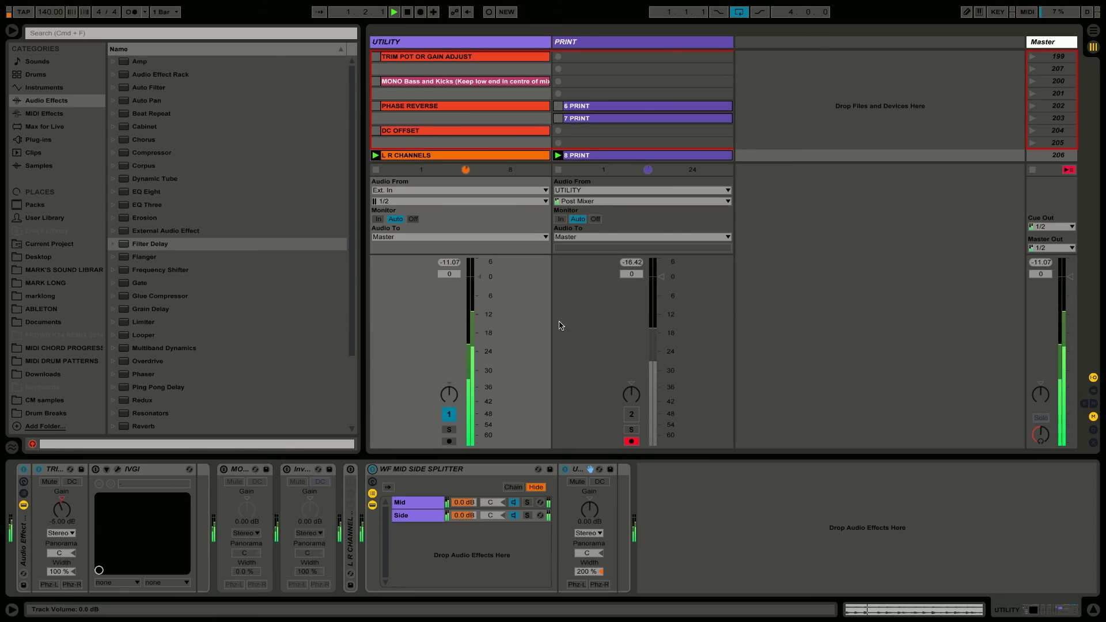
click(631, 441)
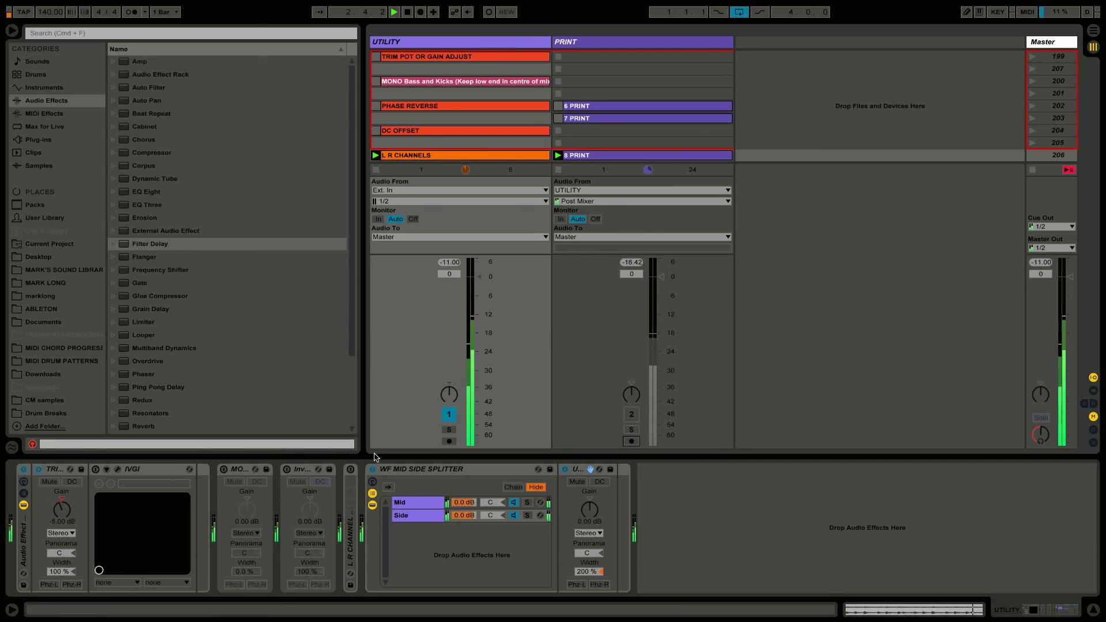
click(513, 515)
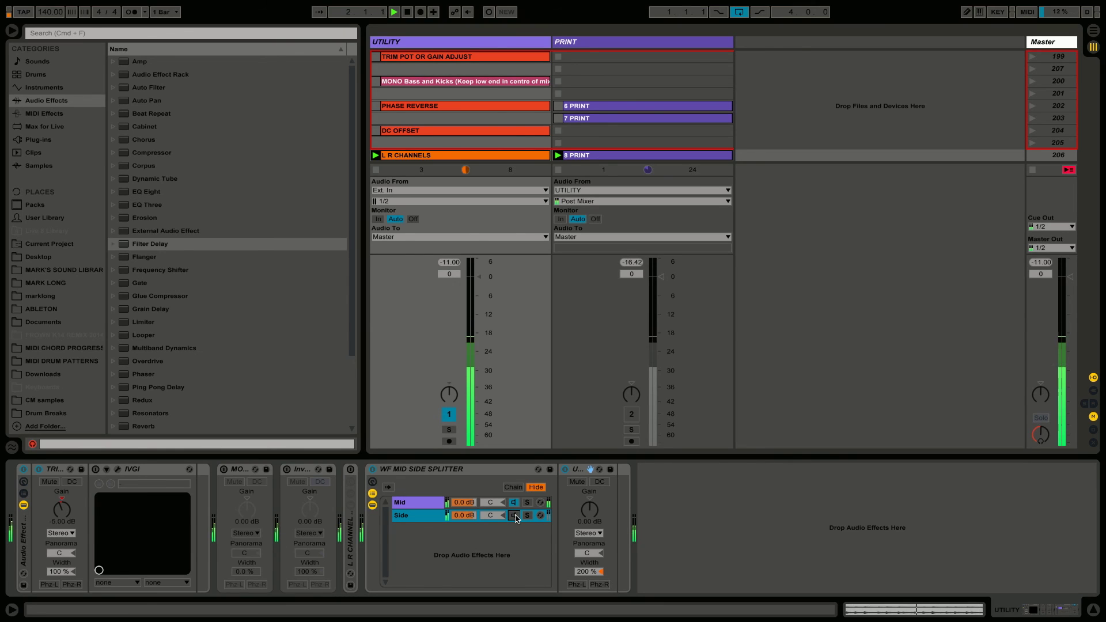
click(514, 515)
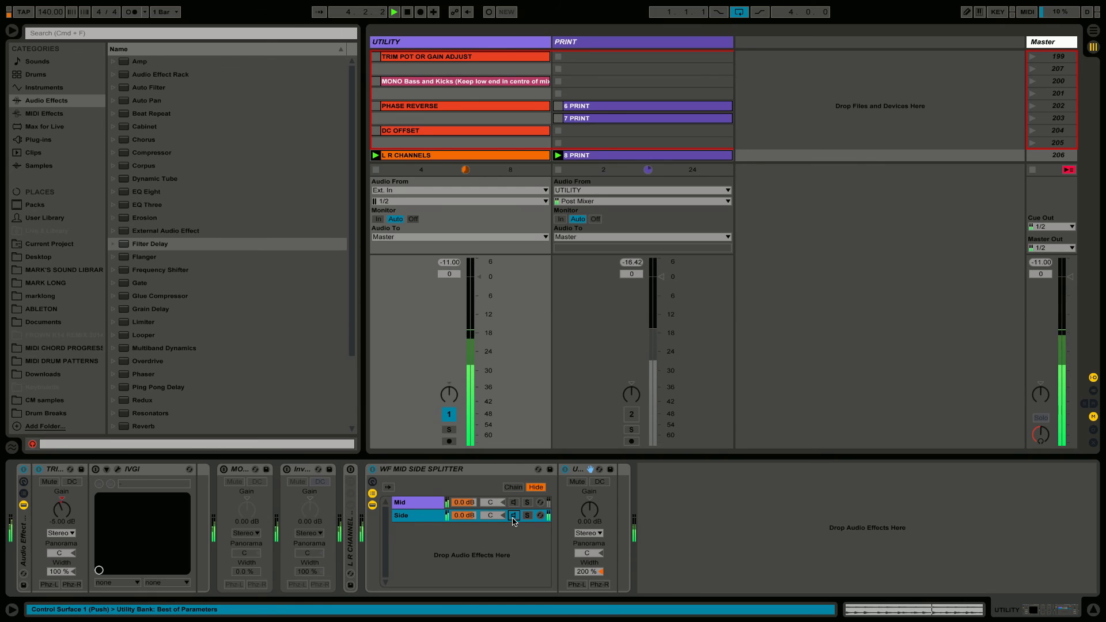
Adjust the Side chain's volume to 1.3 dB and the Mid chain's to -3.4 dB, checking each chain's Utility width
mouse_move(466, 516)
mouse_down()
mouse_move(466, 527)
mouse_move(466, 509)
mouse_up()
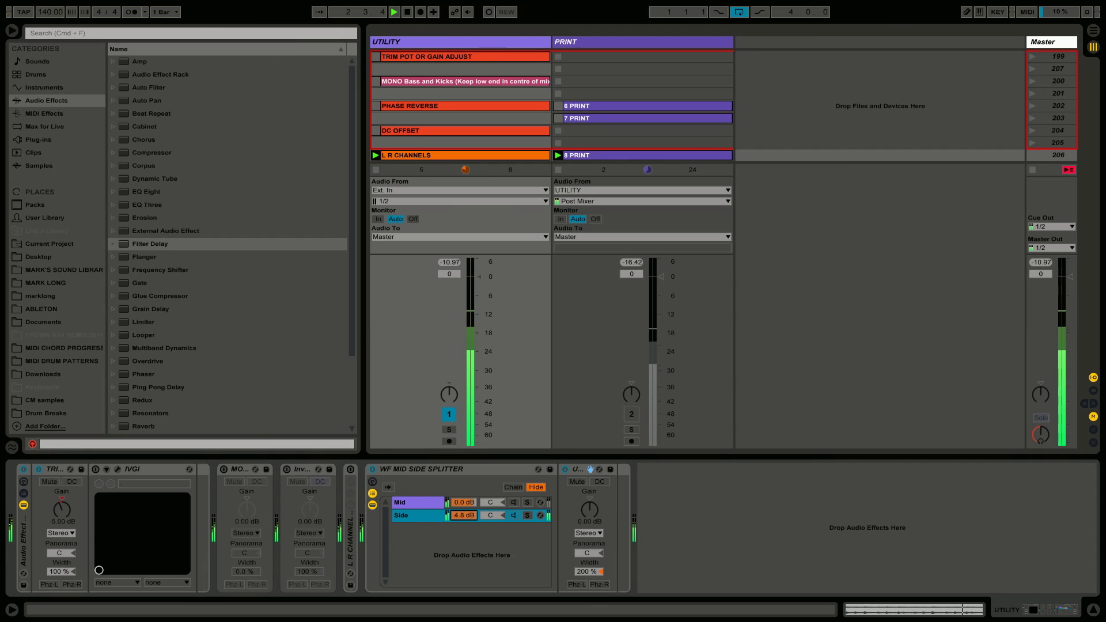
mouse_move(461, 506)
mouse_down()
mouse_move(461, 527)
mouse_move(464, 498)
mouse_up()
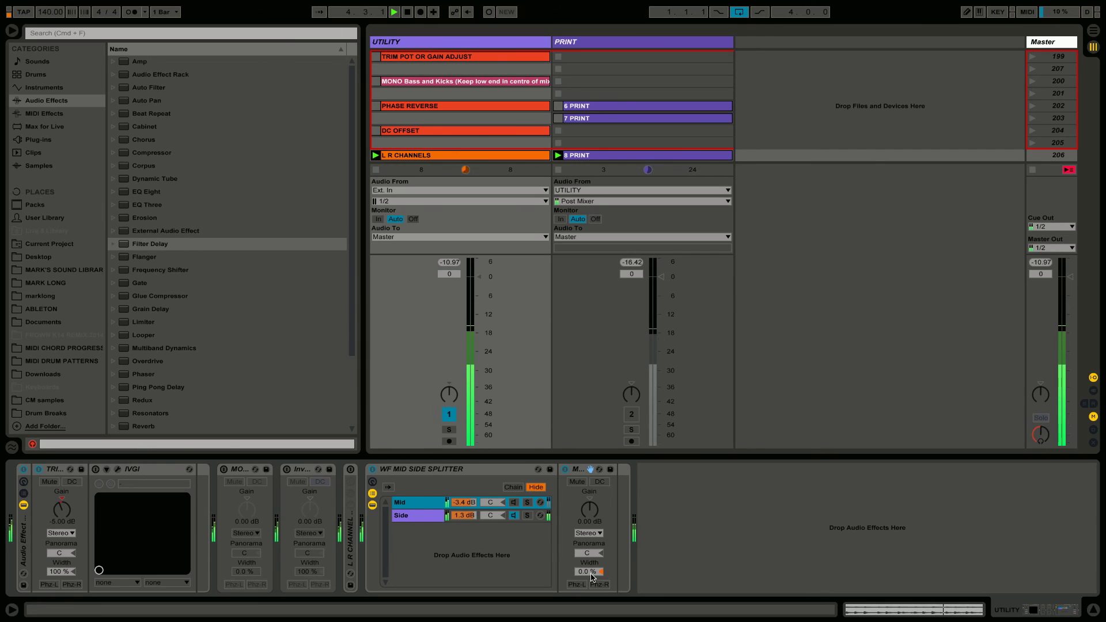
click(412, 517)
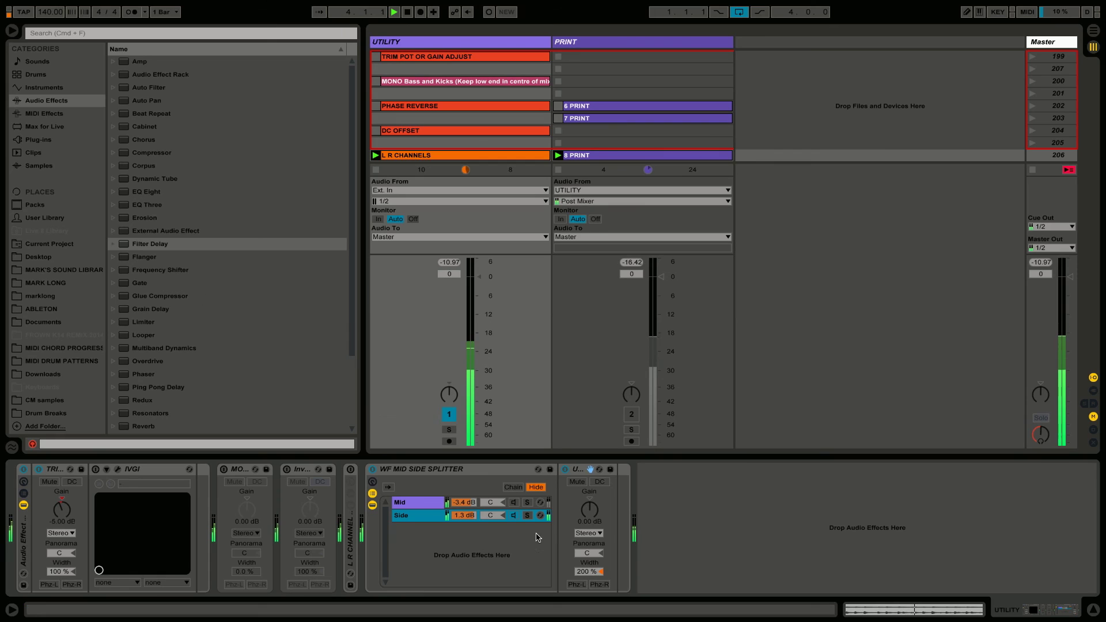
Reset the Mid and Side chain volumes to 0 dB and reactivate the Mid chain
click(465, 502)
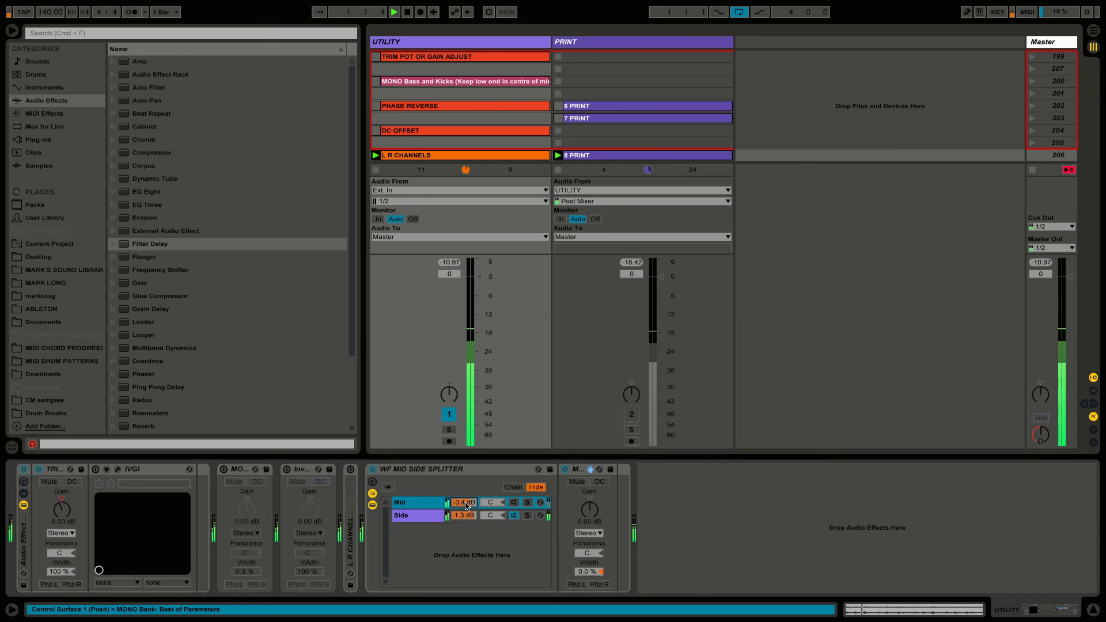
text(0)
key(Return)
click(464, 516)
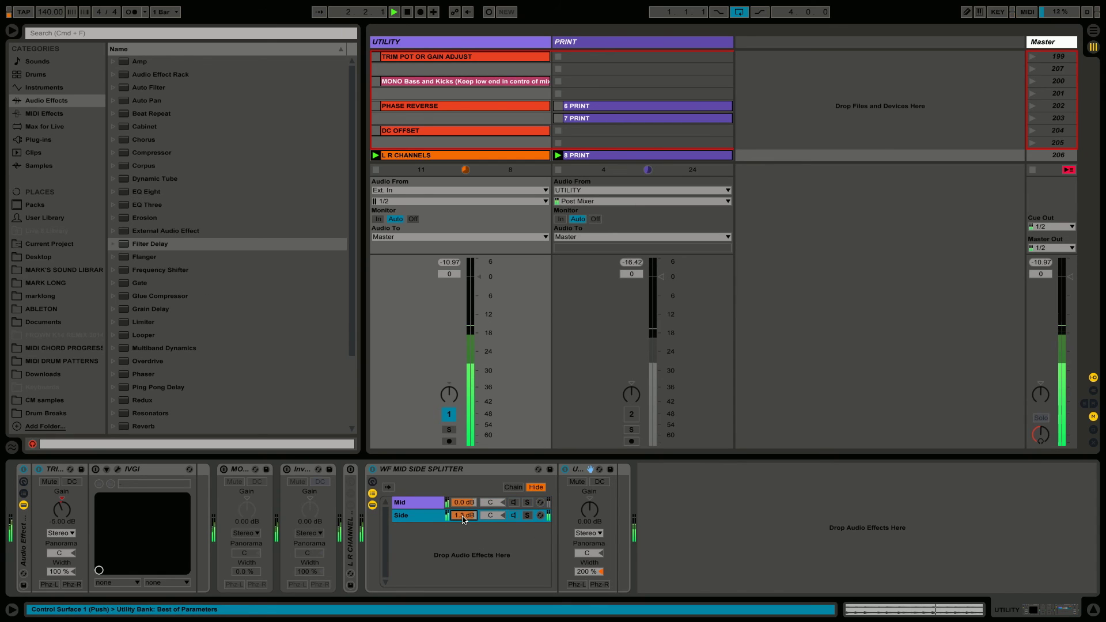
text(0)
key(Return)
click(516, 502)
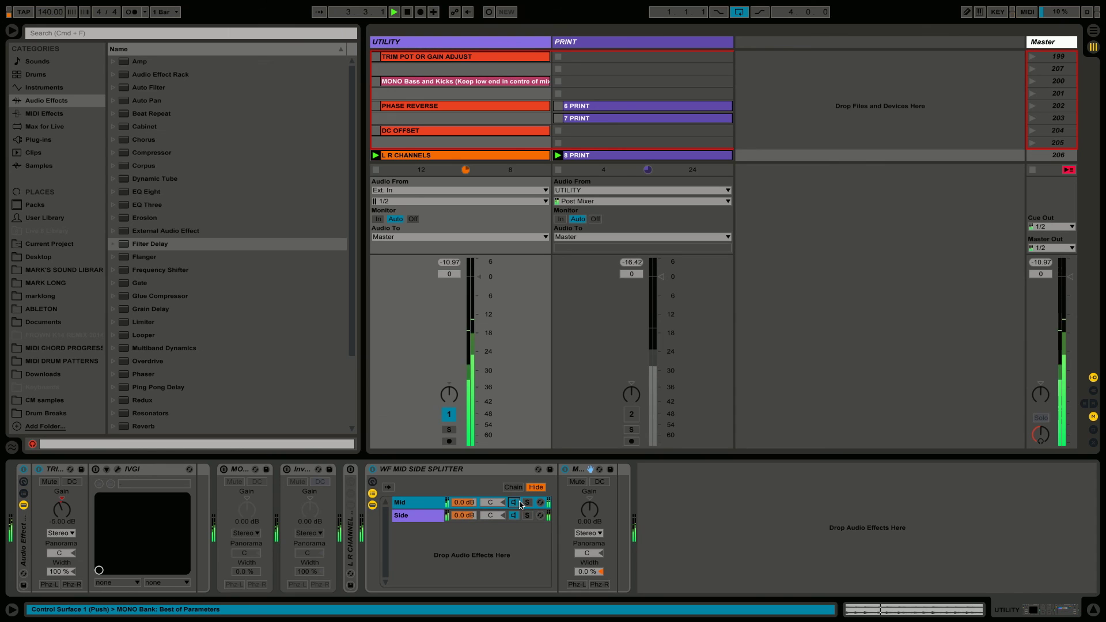